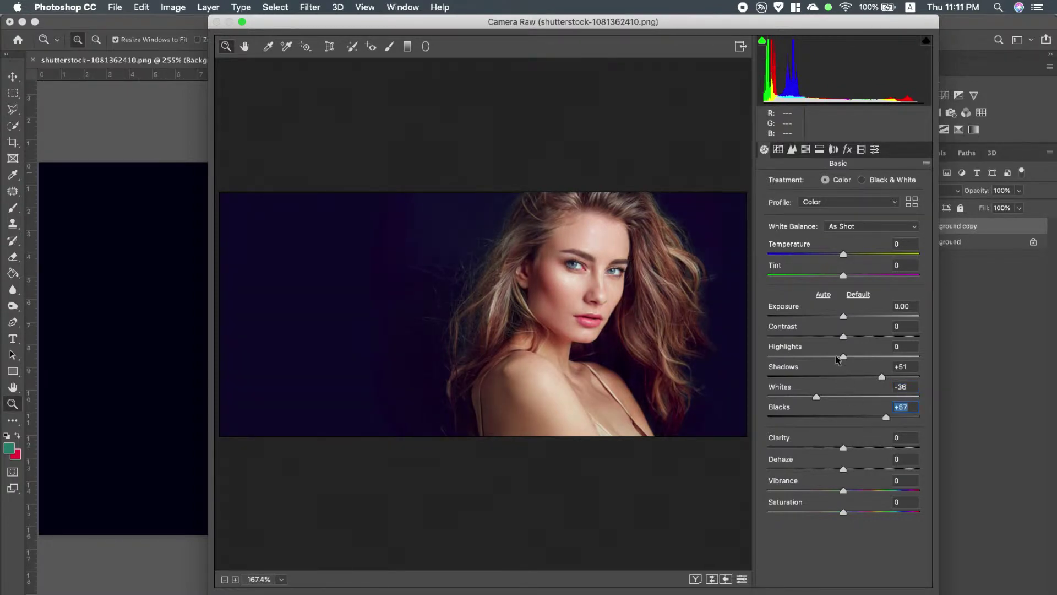
# Step: Set the basic adjustments to Contrast +18, Clarity +17 and Dehaze +14
pyautogui.moveTo(843, 358); pyautogui.dragTo(860, 341)
pyautogui.moveTo(843, 450)
pyautogui.mouseDown()
pyautogui.moveTo(862, 450)
pyautogui.moveTo(855, 468)
pyautogui.mouseUp()
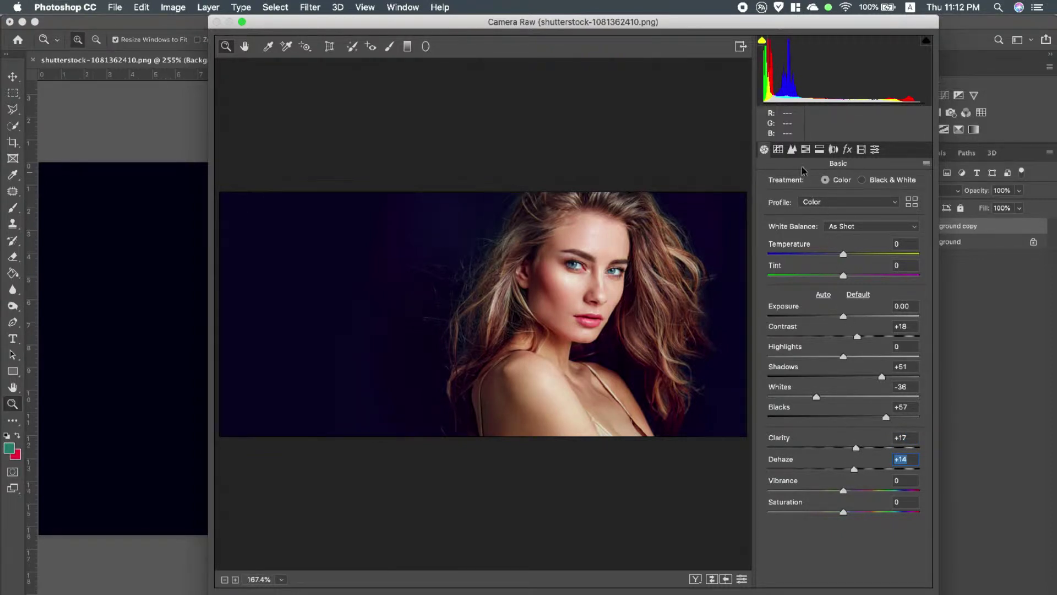
# Step: Shape the parametric tone curve with Highlights +16, Lights -16, Darks +28 and Shadows -11
pyautogui.click(778, 149)
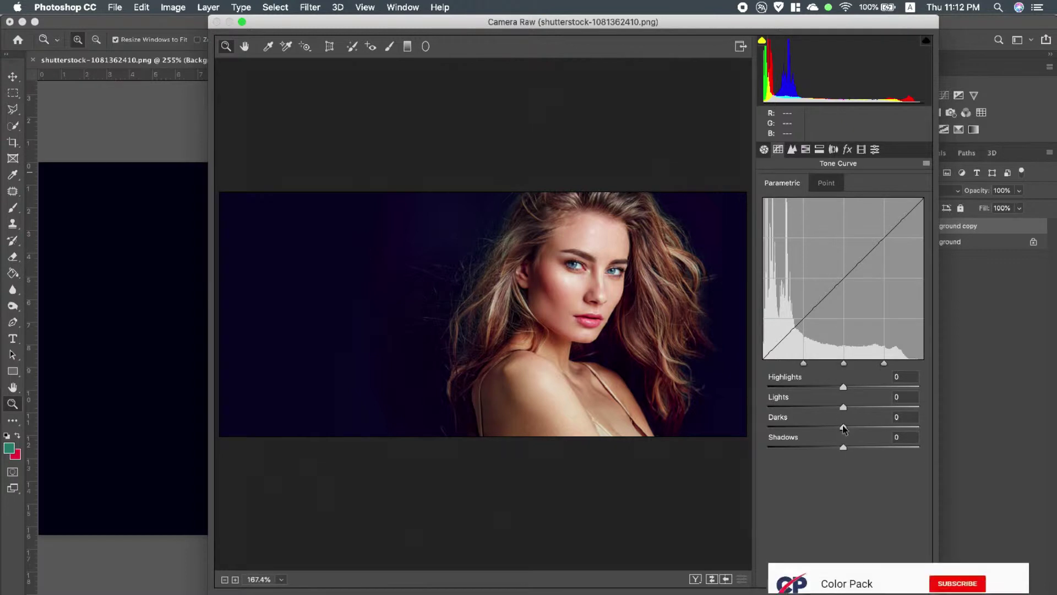
pyautogui.moveTo(843, 427); pyautogui.dragTo(855, 388)
pyautogui.moveTo(844, 447)
pyautogui.mouseDown()
pyautogui.moveTo(879, 446)
pyautogui.moveTo(837, 447)
pyautogui.mouseUp()
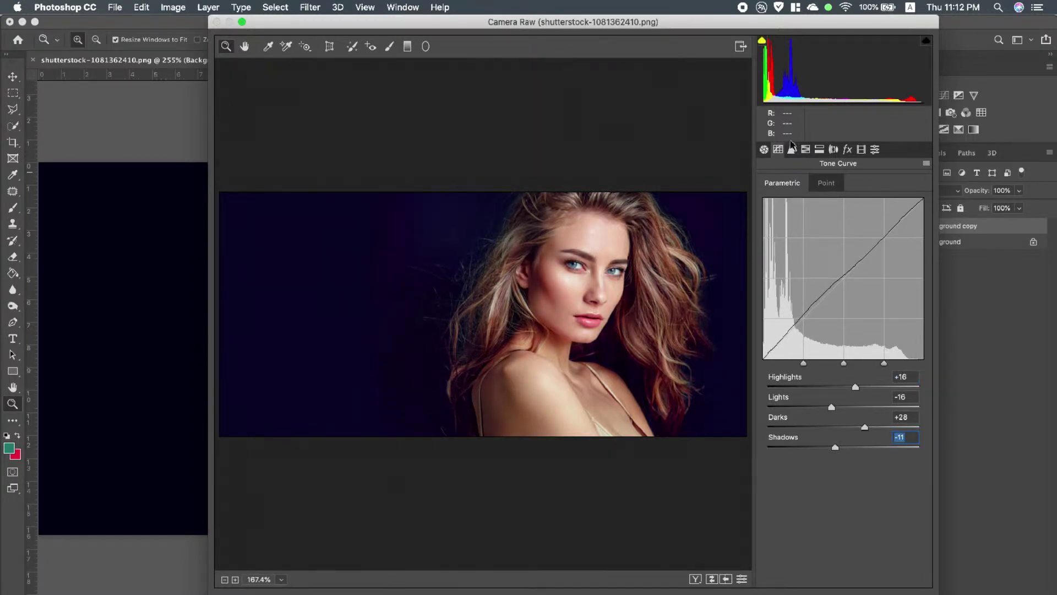
# Step: Set the sharpening amount to 38 and the luminance noise reduction to 39
pyautogui.click(792, 148)
pyautogui.moveTo(783, 205); pyautogui.dragTo(806, 204)
pyautogui.moveTo(769, 310); pyautogui.dragTo(830, 315)
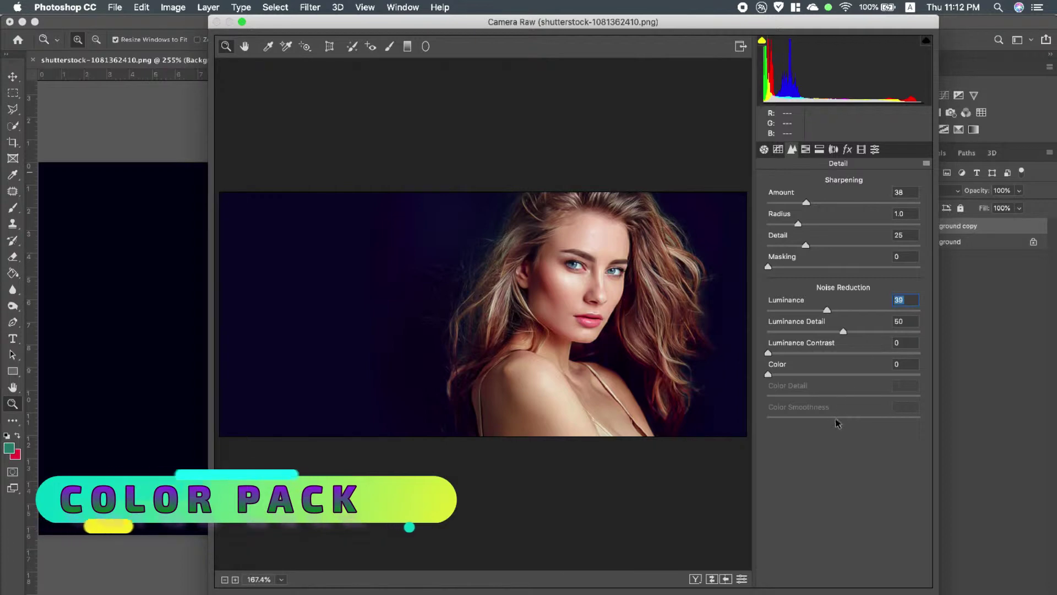
# Step: Split-tone the portrait with highlights at hue 41 and saturation 15, balance +3, and shadows at hue 50 and saturation 10
pyautogui.click(820, 150)
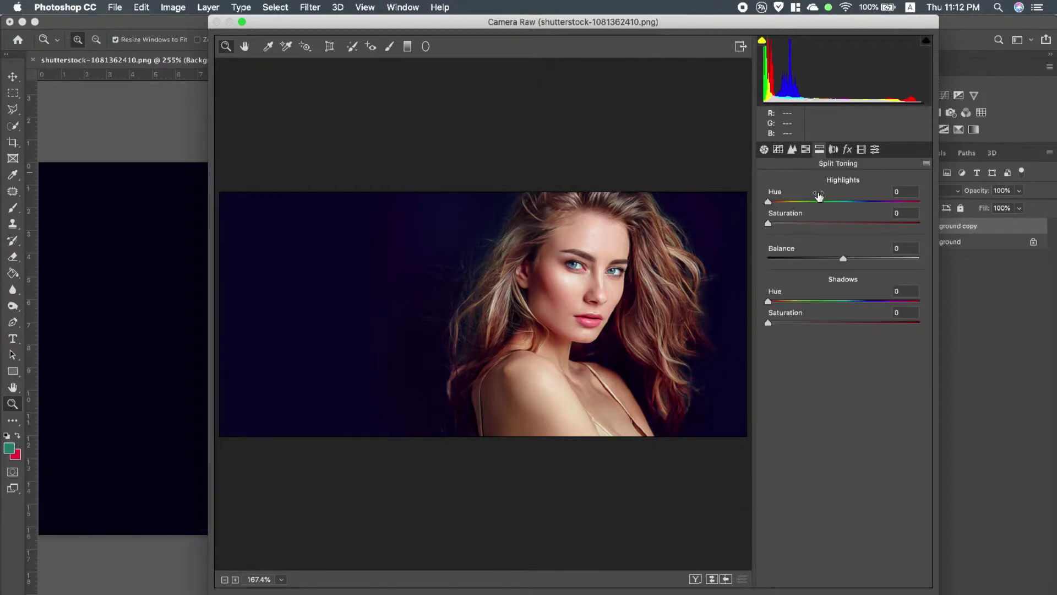
pyautogui.moveTo(770, 204); pyautogui.dragTo(792, 224)
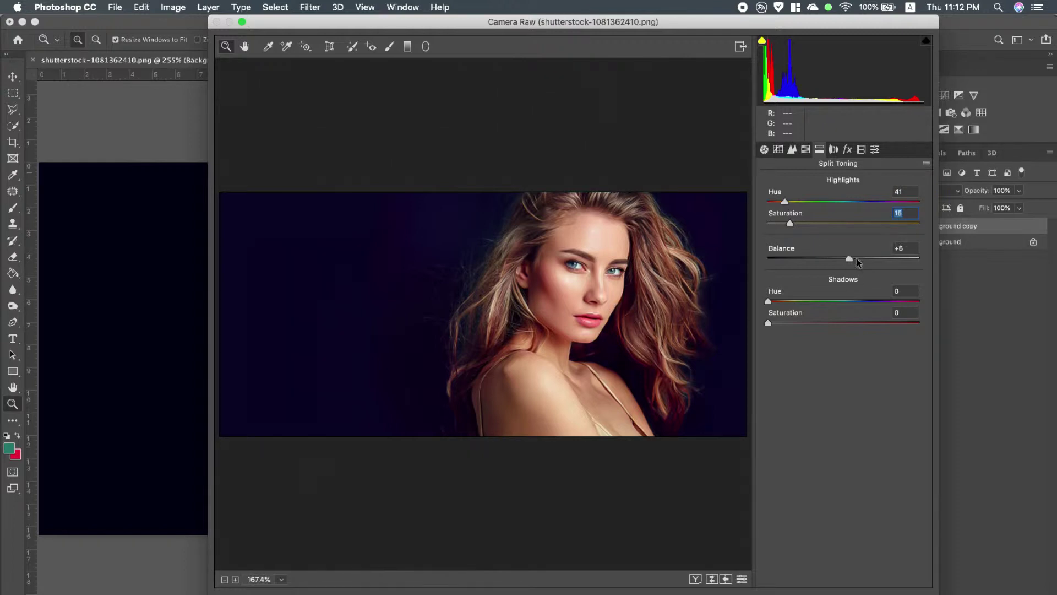
pyautogui.moveTo(869, 259); pyautogui.dragTo(847, 259)
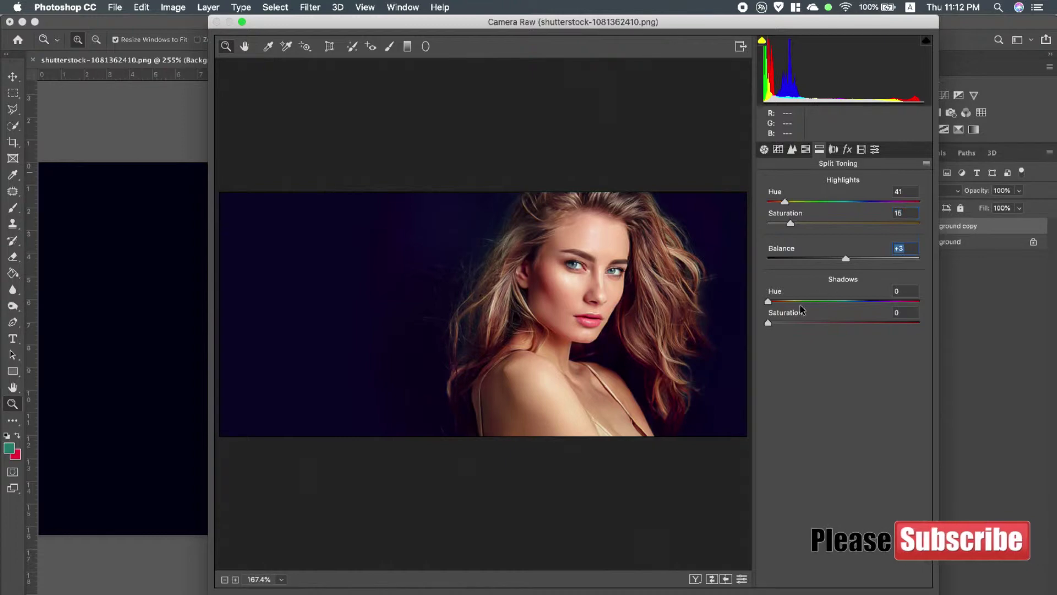
pyautogui.moveTo(768, 301); pyautogui.dragTo(787, 323)
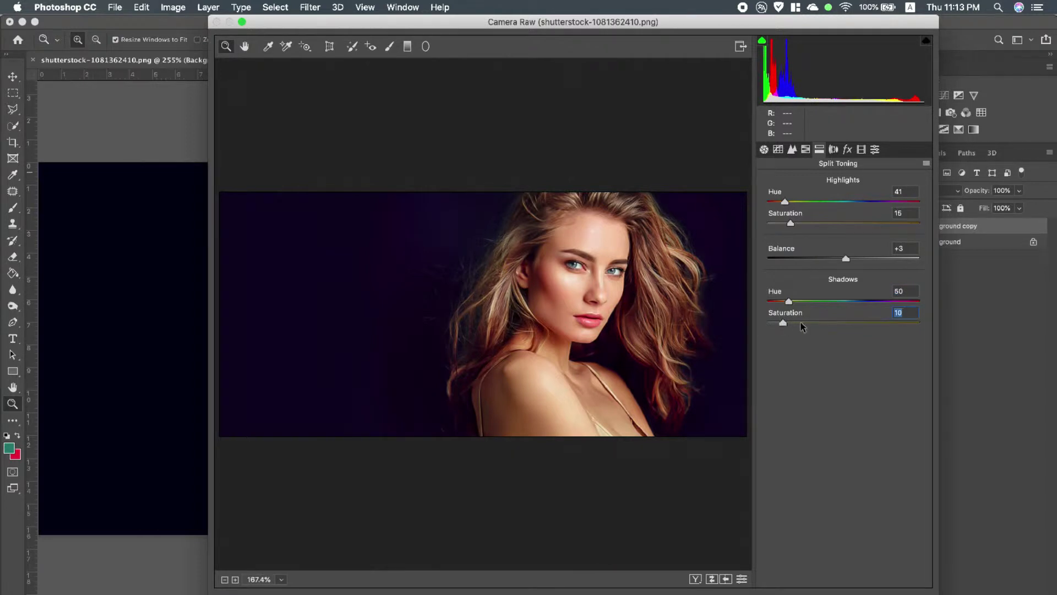
# Step: Calibrate red primary to hue +13 and saturation -35, green saturation to -2 and blue saturation to +13, and apply the Camera Raw edits
pyautogui.click(833, 149)
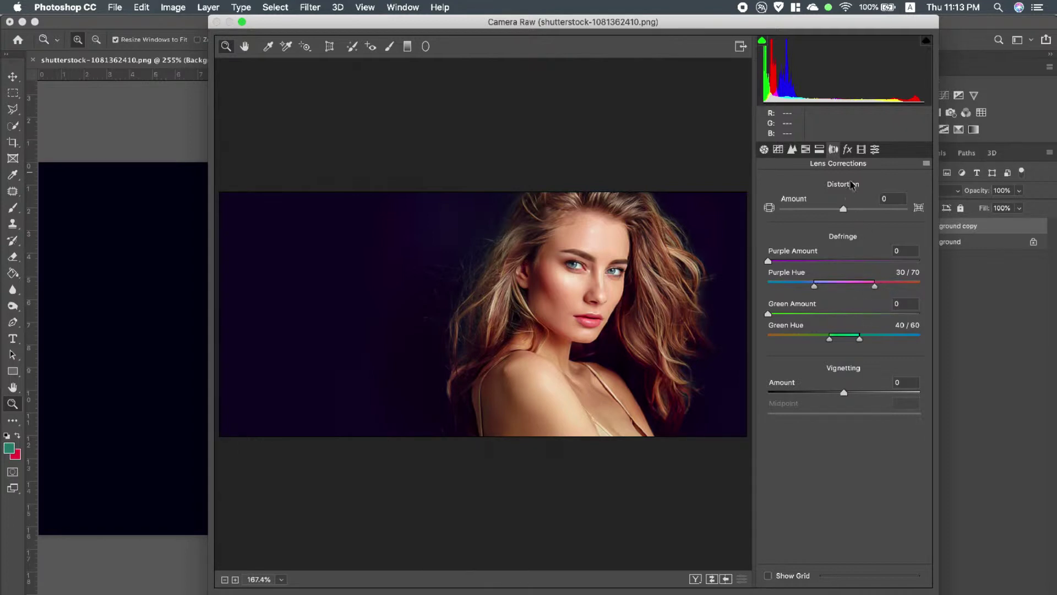
pyautogui.click(847, 151)
pyautogui.click(861, 150)
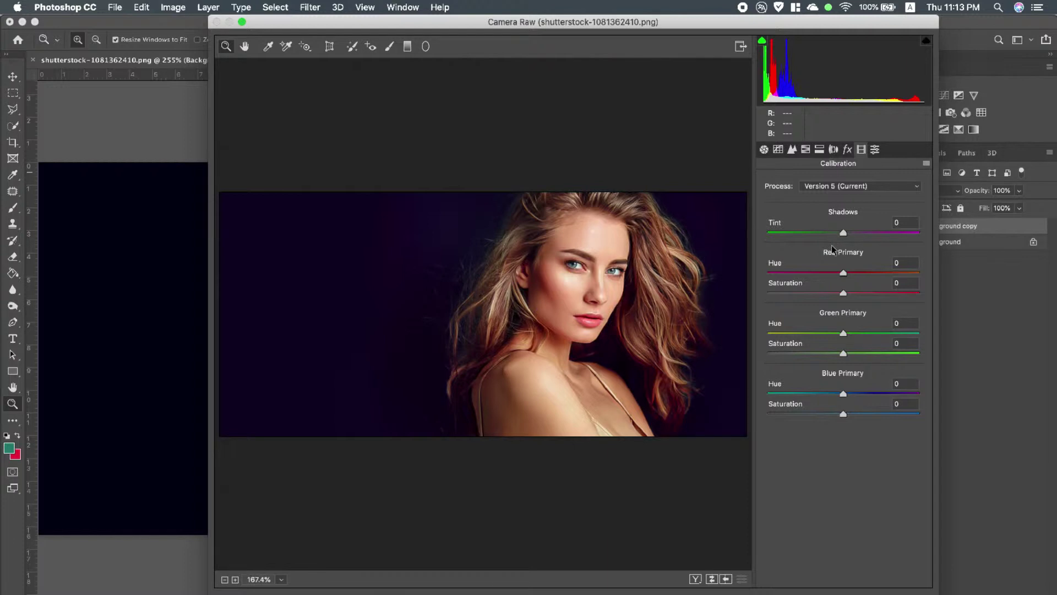
pyautogui.moveTo(845, 275); pyautogui.dragTo(793, 303)
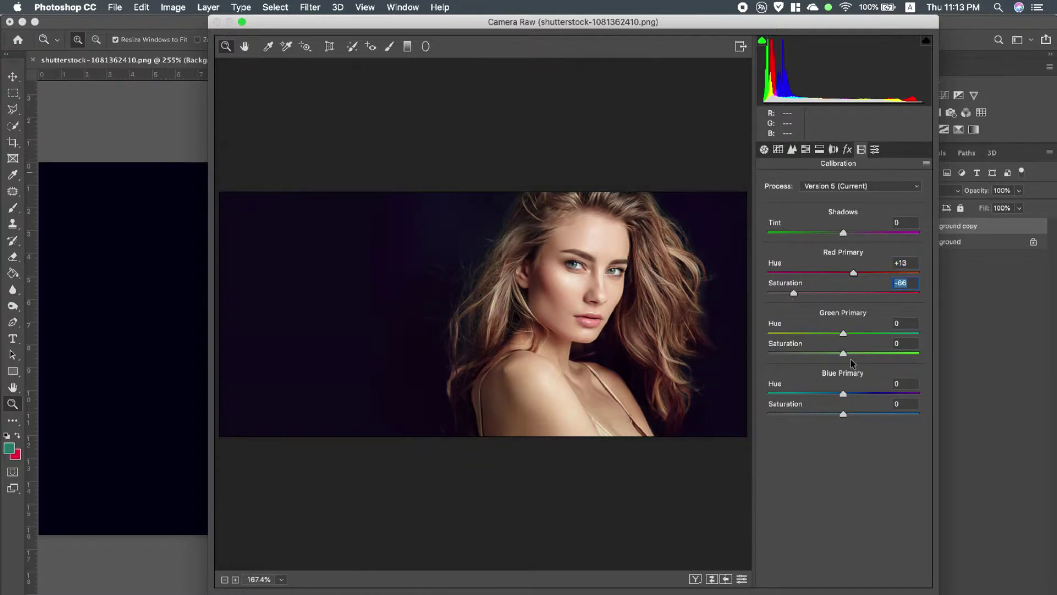
pyautogui.moveTo(847, 357); pyautogui.dragTo(757, 359)
pyautogui.moveTo(791, 294); pyautogui.dragTo(755, 298)
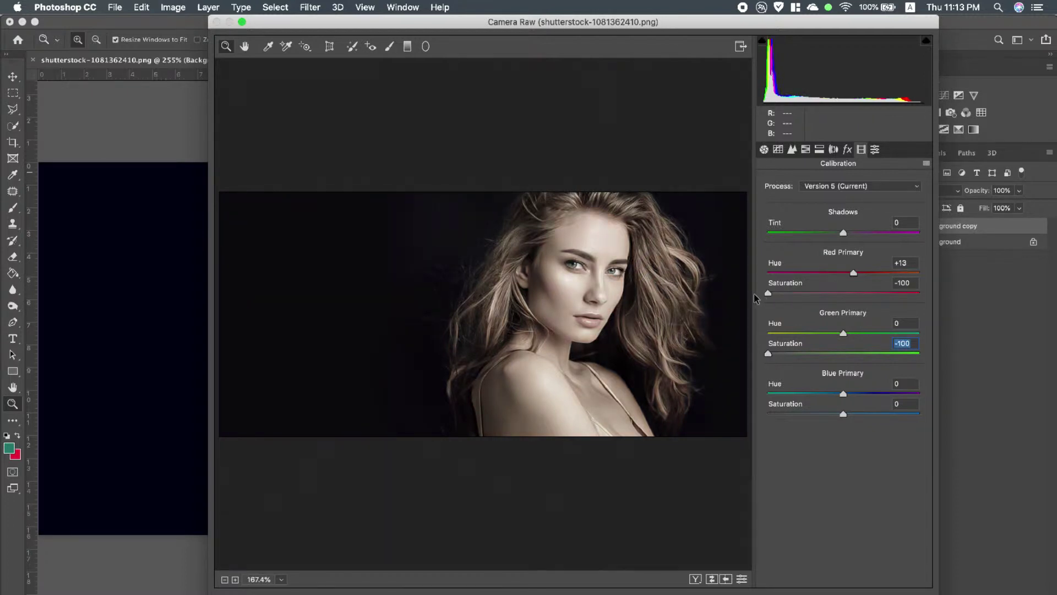
pyautogui.moveTo(843, 414)
pyautogui.mouseDown()
pyautogui.moveTo(731, 419)
pyautogui.moveTo(853, 421)
pyautogui.mouseUp()
pyautogui.moveTo(823, 354); pyautogui.dragTo(843, 354)
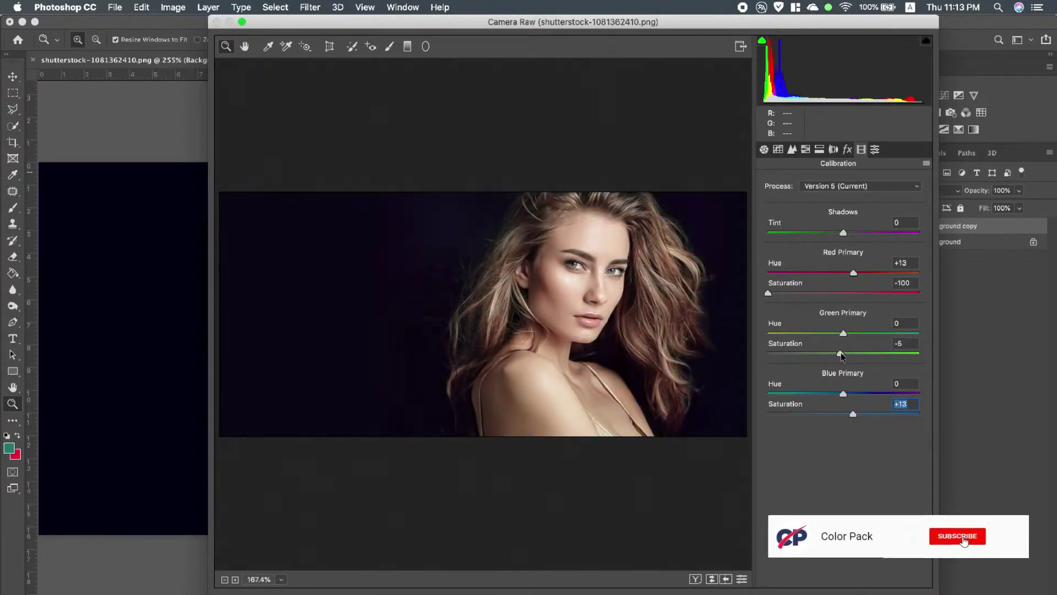
pyautogui.moveTo(775, 293); pyautogui.dragTo(824, 294)
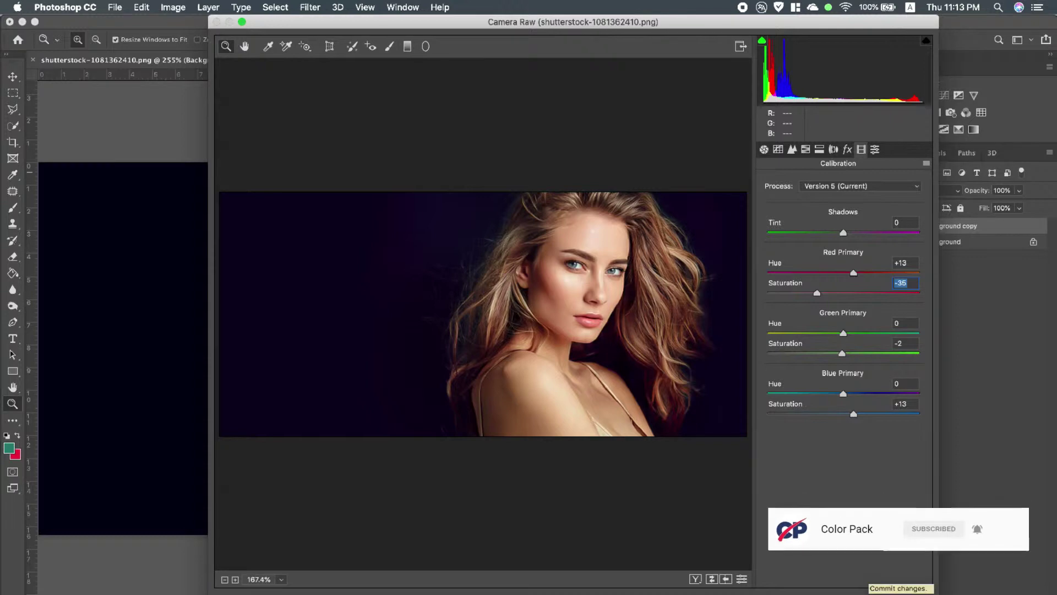
pyautogui.press('Return')
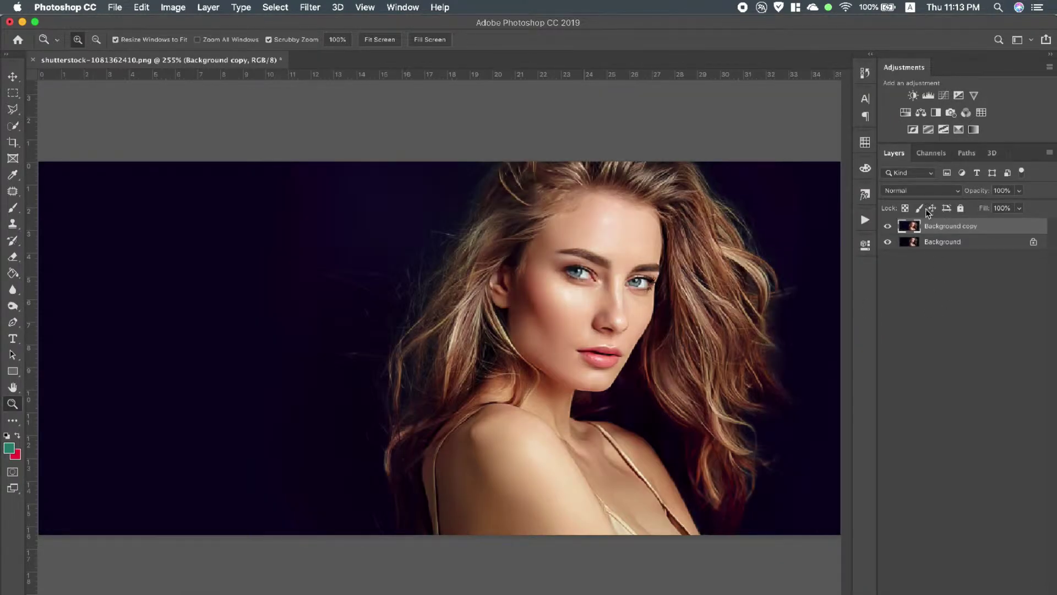
# Step: Sharpen the Background copy layer with Unsharp Mask at amount 63%, radius 3.8 pixels and threshold 52 levels
pyautogui.click(312, 8)
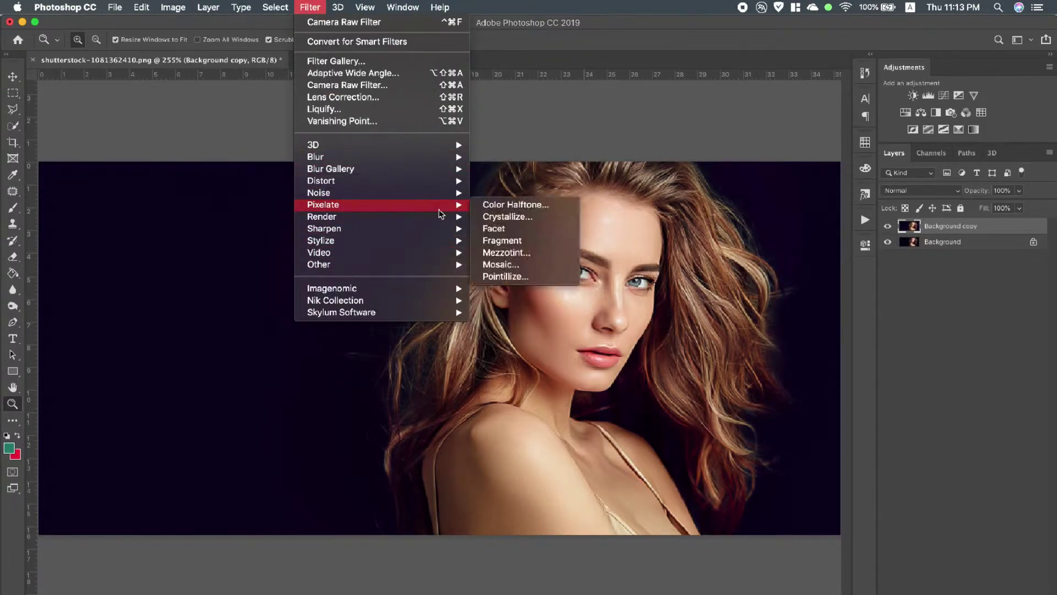
pyautogui.moveTo(449, 229)
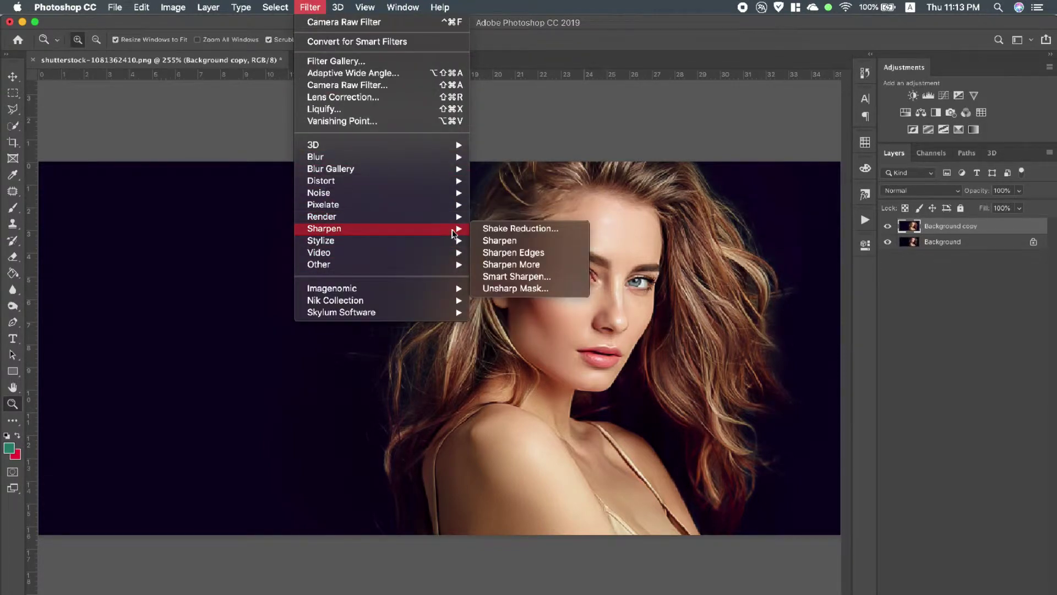
pyautogui.click(518, 288)
pyautogui.moveTo(621, 197); pyautogui.dragTo(731, 200)
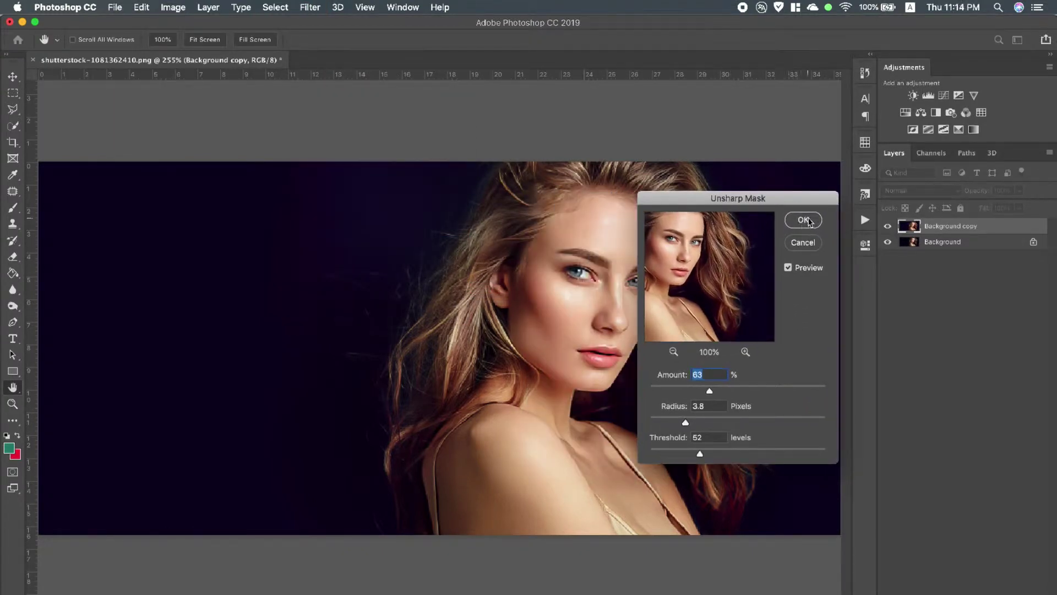
pyautogui.click(803, 221)
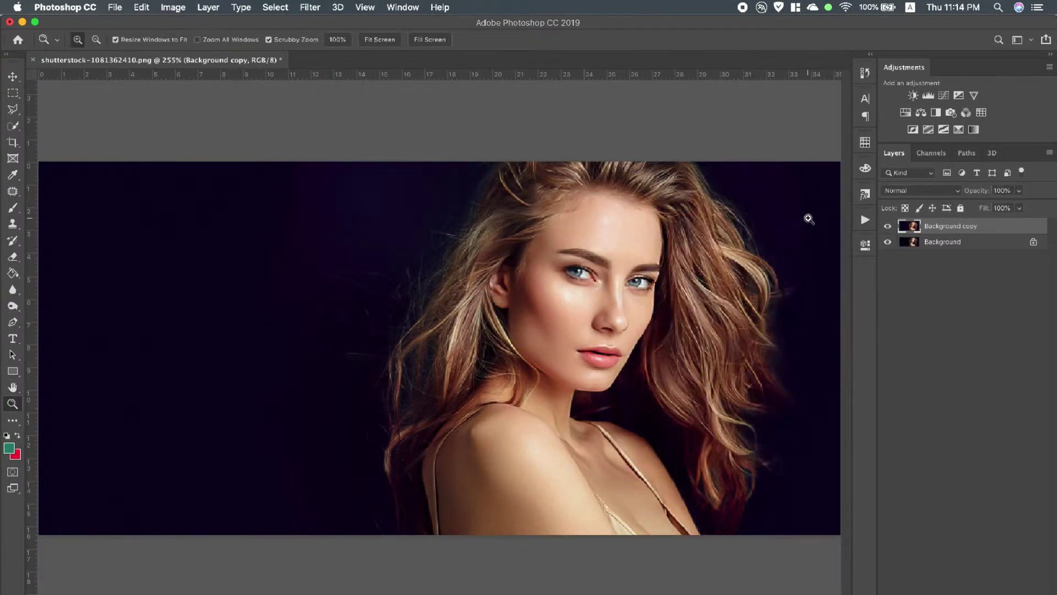
# Step: Apply Reduce Noise to the Background copy layer with Strength 9, Preserve Details 16%, Reduce Color Noise 18% and Sharpen Details 10%
pyautogui.click(310, 7)
pyautogui.moveTo(436, 192)
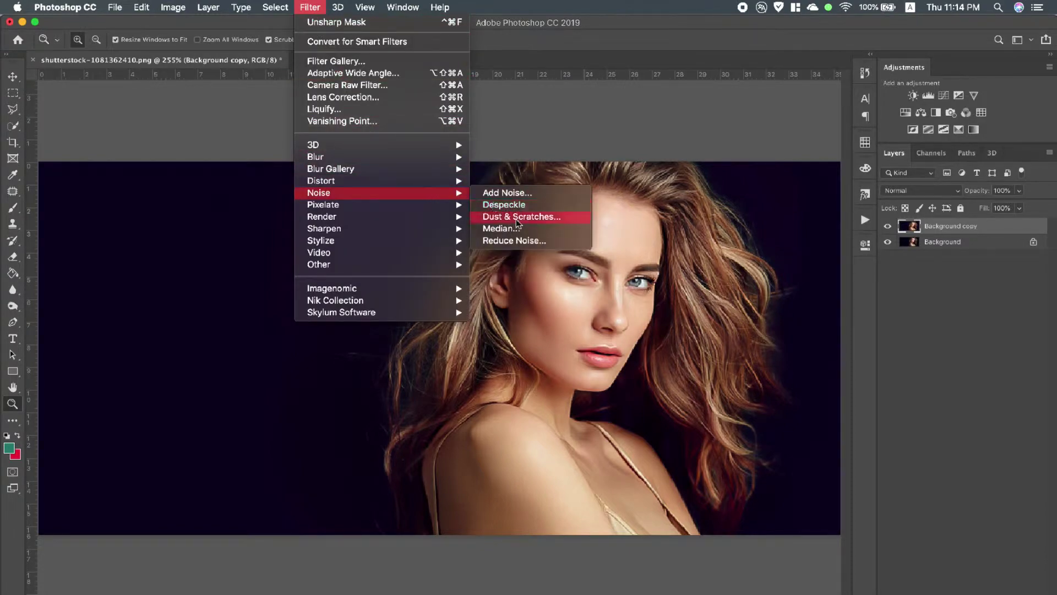
pyautogui.click(514, 240)
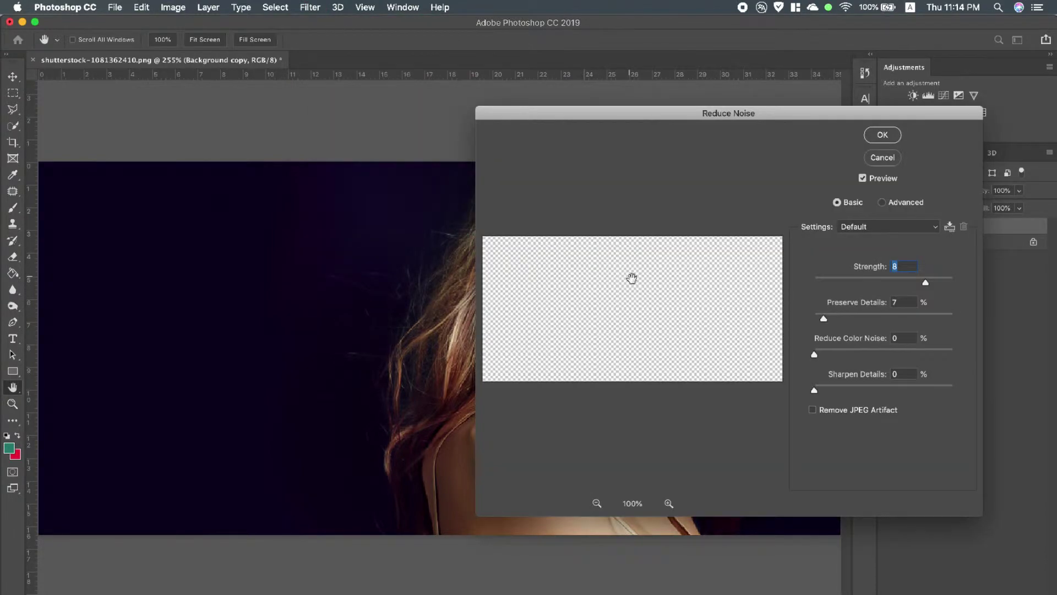
pyautogui.moveTo(668, 120); pyautogui.dragTo(743, 148)
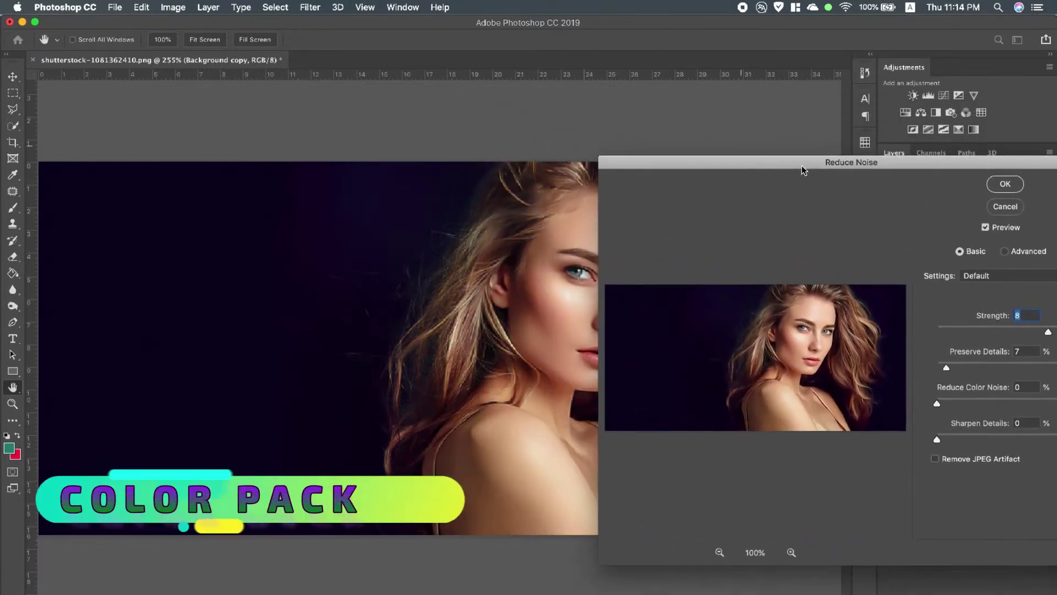
pyautogui.moveTo(802, 165); pyautogui.dragTo(825, 163)
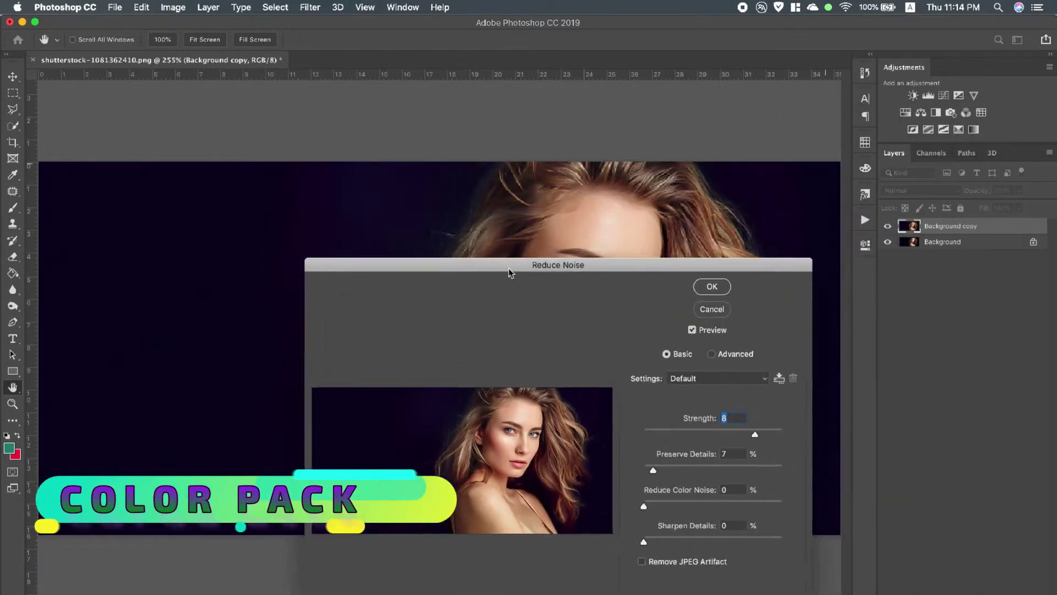
pyautogui.moveTo(510, 271); pyautogui.dragTo(217, 137)
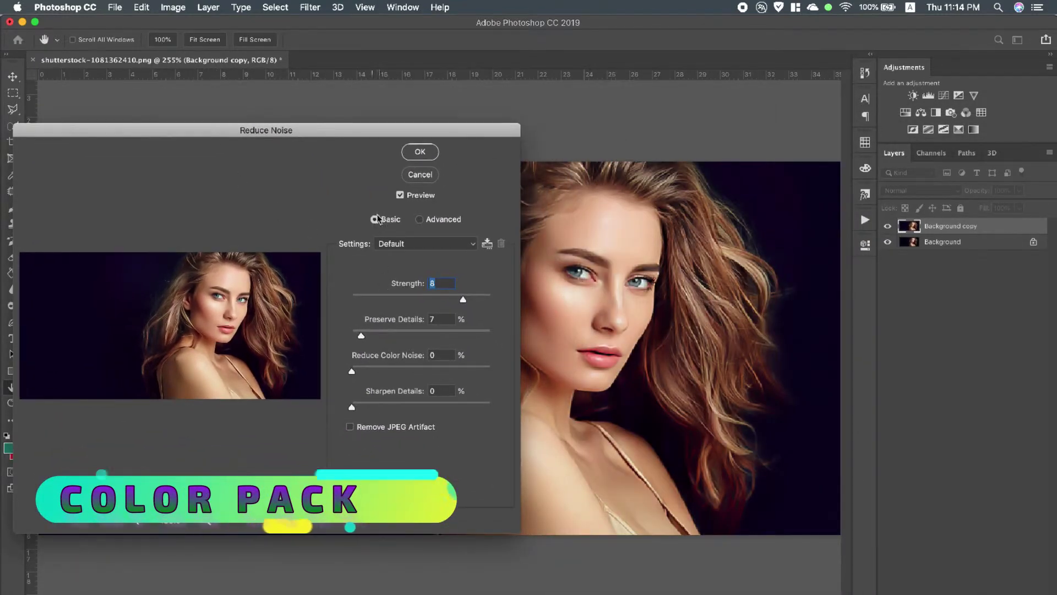
pyautogui.click(399, 195)
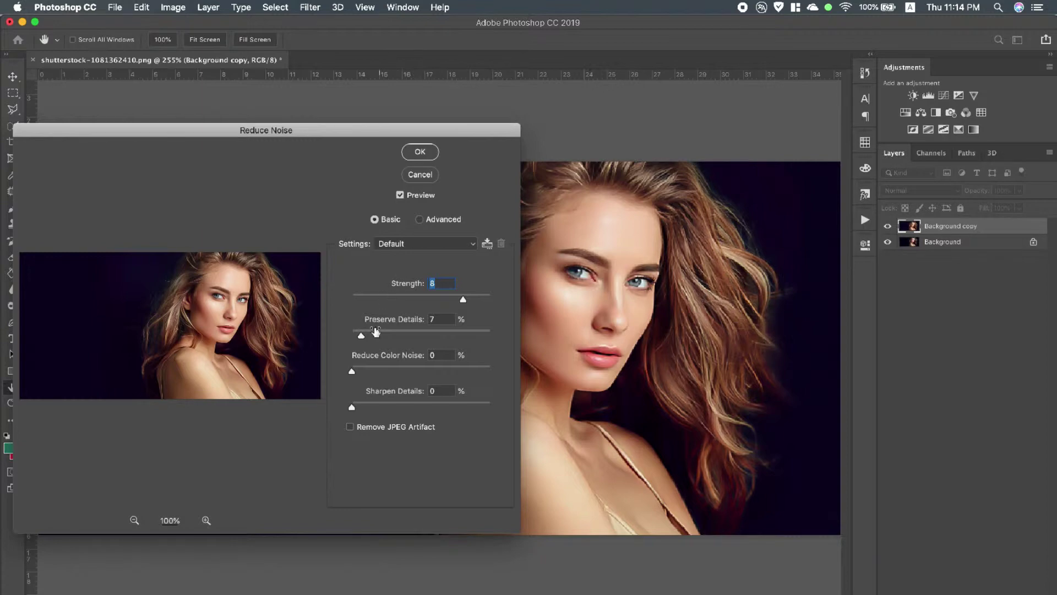
pyautogui.moveTo(352, 374); pyautogui.dragTo(378, 375)
pyautogui.moveTo(352, 406)
pyautogui.mouseDown()
pyautogui.moveTo(375, 408)
pyautogui.moveTo(364, 407)
pyautogui.mouseUp()
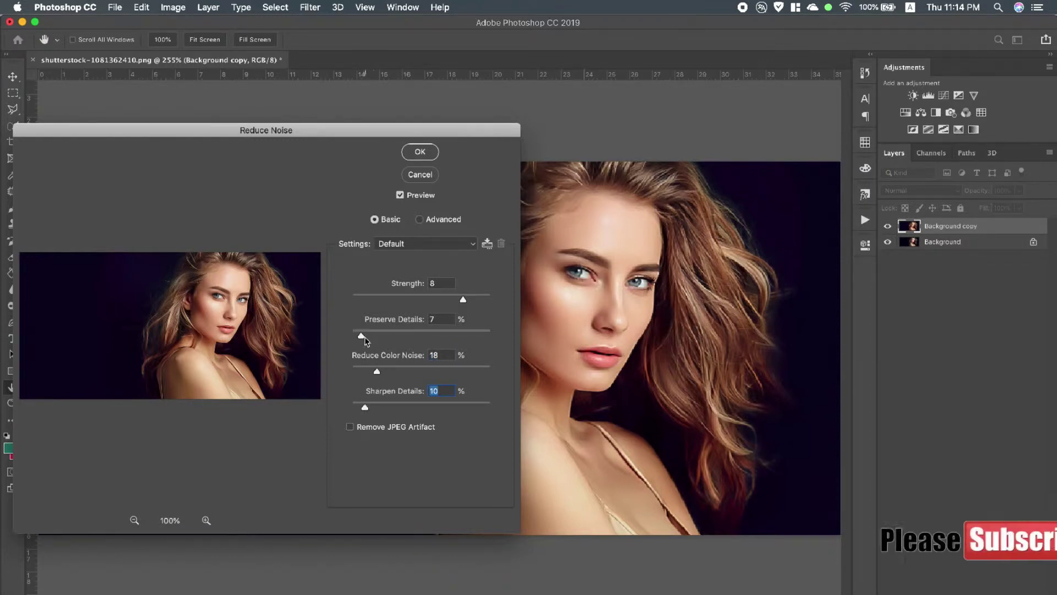
pyautogui.moveTo(368, 334)
pyautogui.mouseDown()
pyautogui.moveTo(382, 338)
pyautogui.moveTo(374, 334)
pyautogui.mouseUp()
pyautogui.moveTo(463, 299)
pyautogui.mouseDown()
pyautogui.moveTo(387, 299)
pyautogui.moveTo(473, 299)
pyautogui.mouseUp()
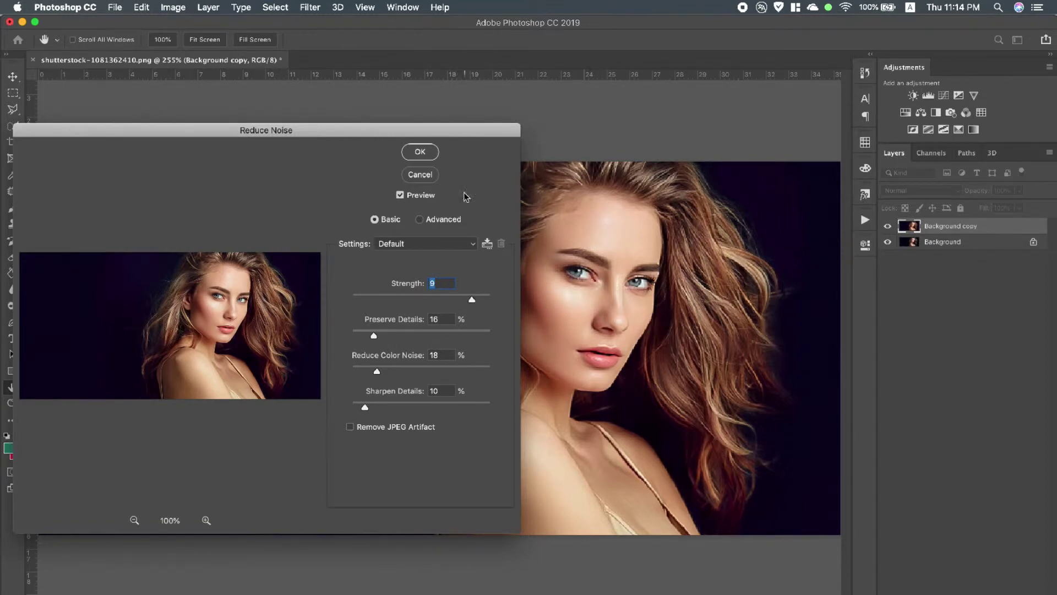
pyautogui.click(420, 153)
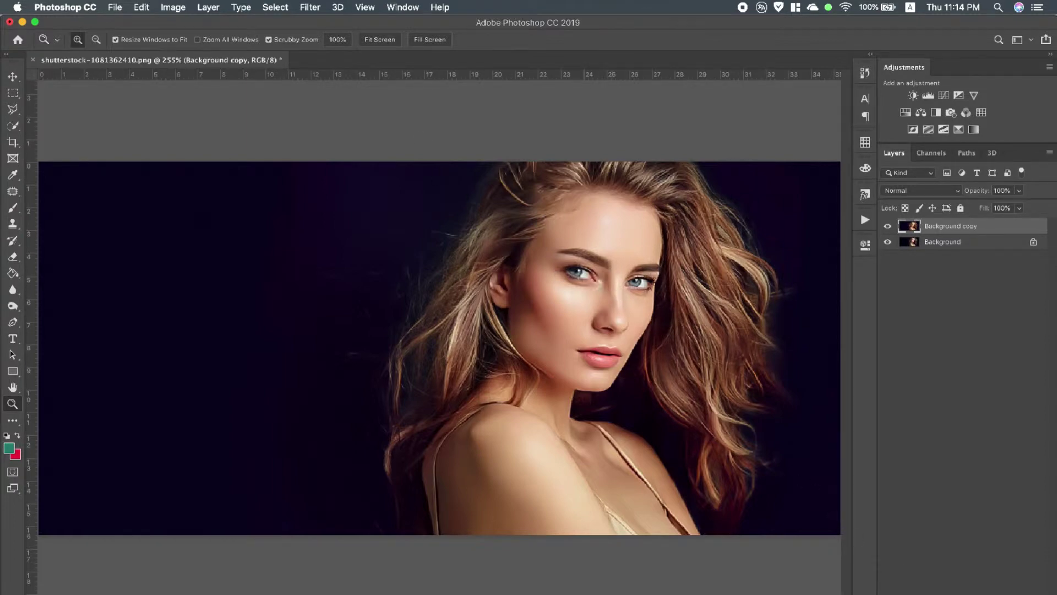
# Step: Add a Black & White adjustment layer above the Background copy layer
pyautogui.click(958, 594)
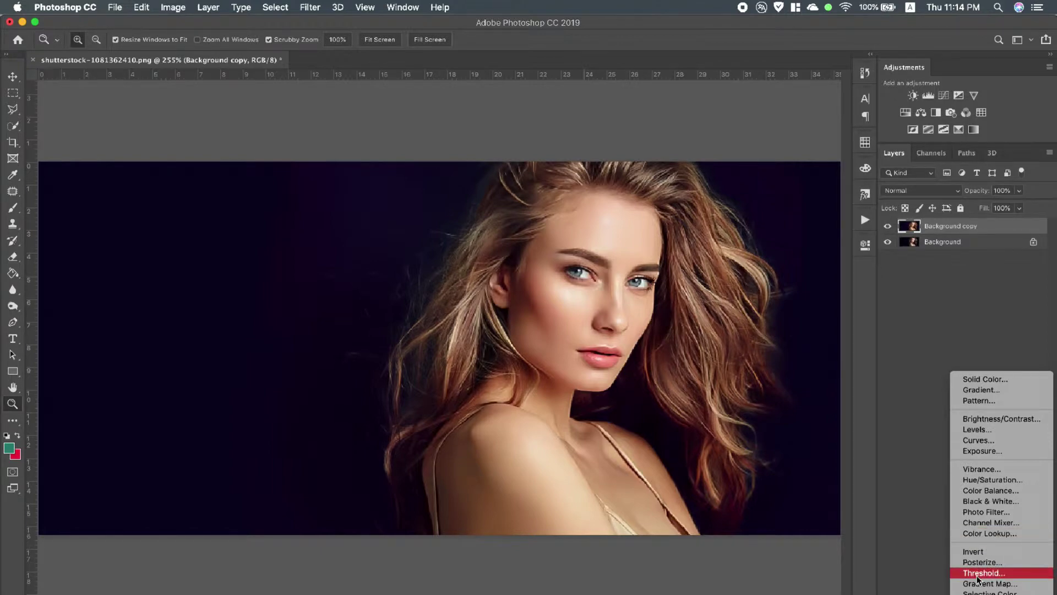
pyautogui.click(995, 502)
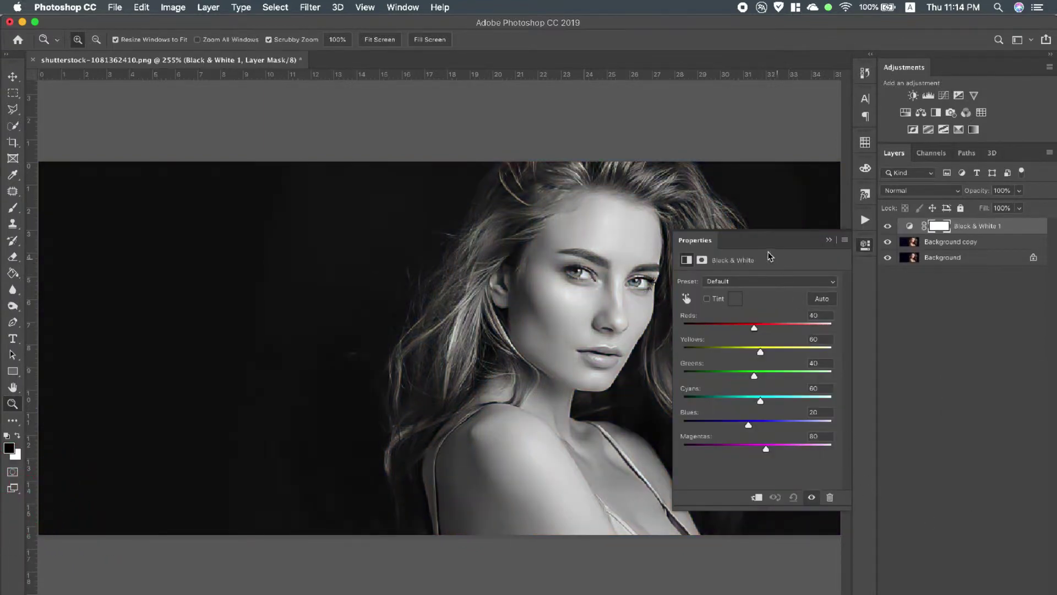
# Step: Try the Black & White mix Reds 27, Yellows 42, Greens 119, Cyans 149, Blues -47 and Magentas -45
pyautogui.moveTo(761, 347)
pyautogui.mouseDown()
pyautogui.moveTo(782, 351)
pyautogui.moveTo(751, 354)
pyautogui.mouseUp()
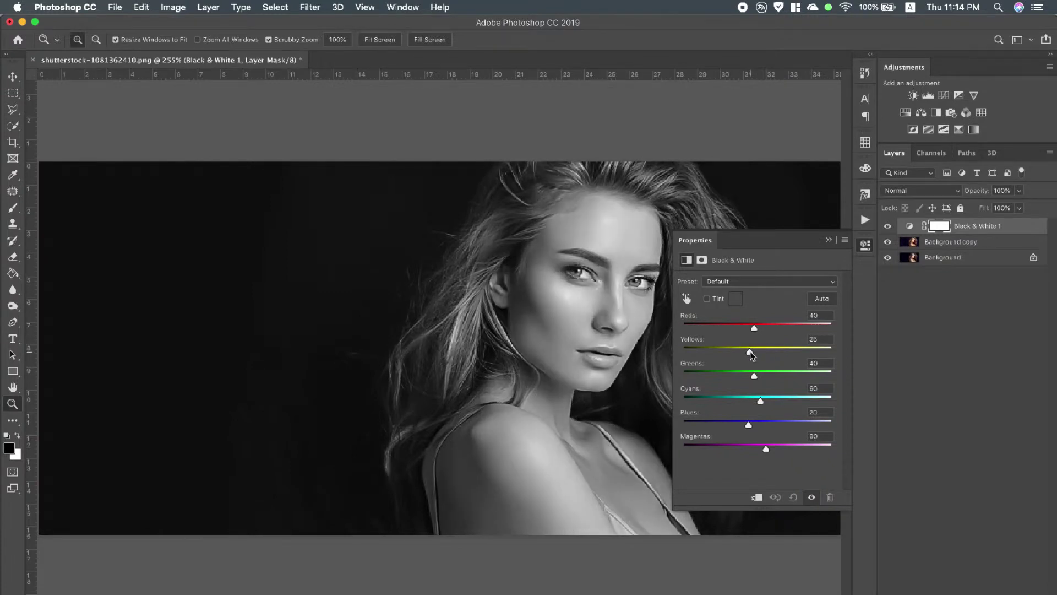
pyautogui.moveTo(757, 328)
pyautogui.mouseDown()
pyautogui.moveTo(776, 328)
pyautogui.moveTo(750, 327)
pyautogui.mouseUp()
pyautogui.moveTo(754, 376); pyautogui.dragTo(728, 449)
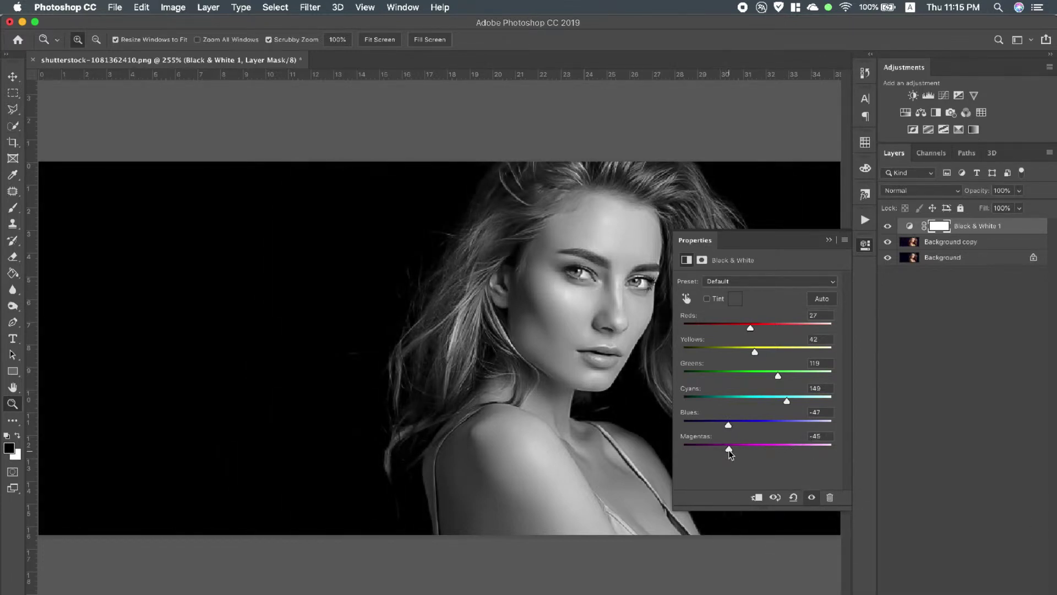
# Step: Try the Blue Filter preset on the Black & White adjustment and return it to the Default preset
pyautogui.click(758, 283)
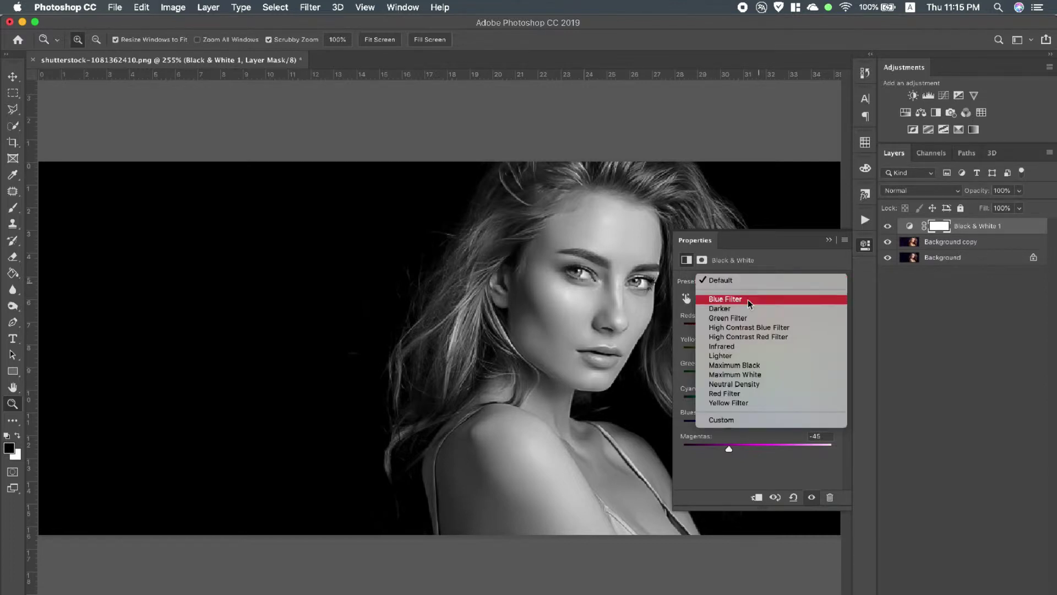
pyautogui.click(747, 299)
pyautogui.click(753, 282)
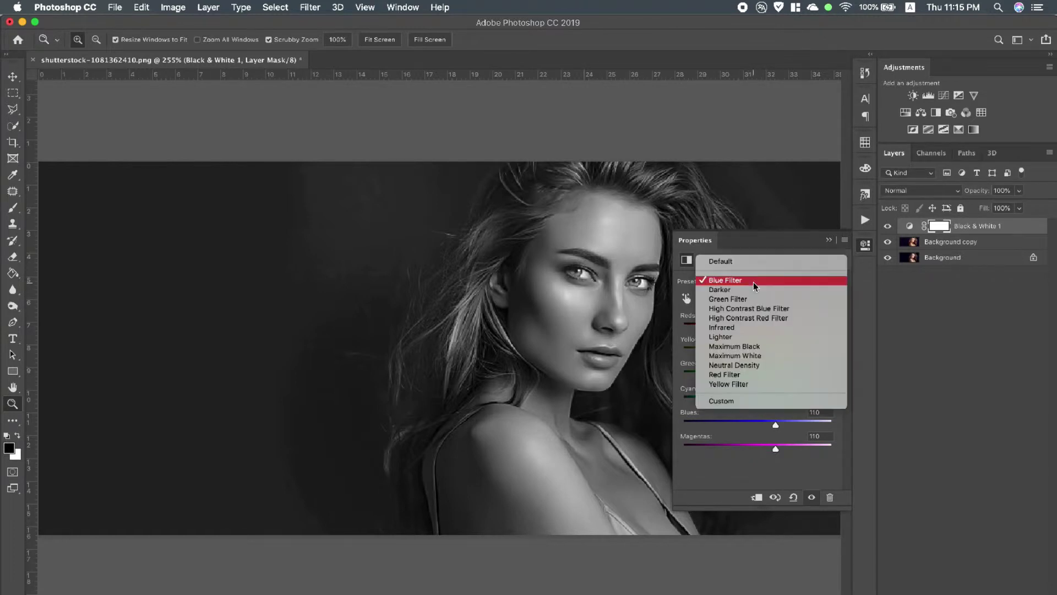
pyautogui.click(733, 268)
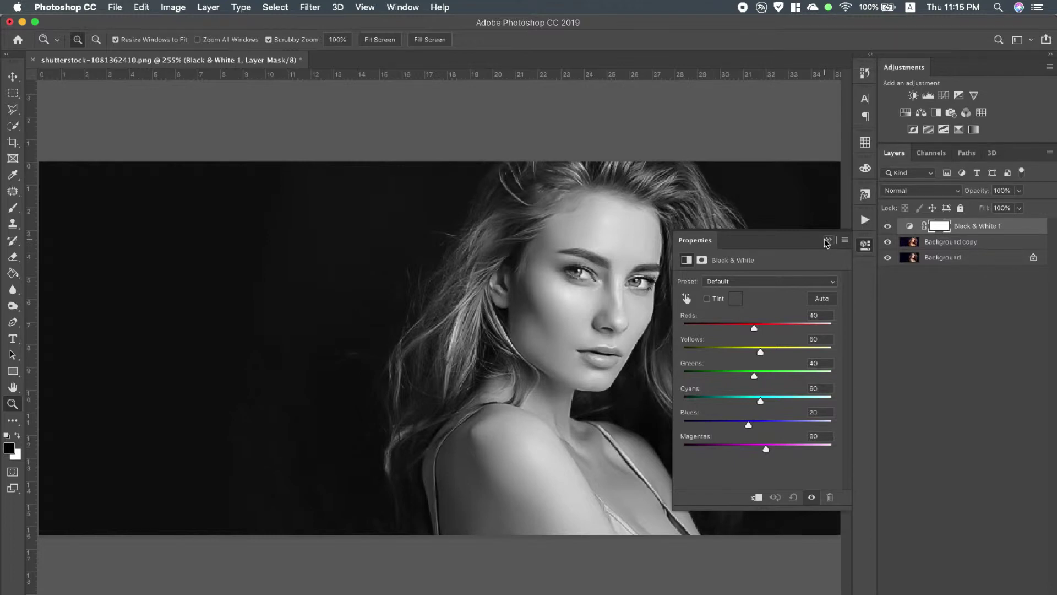
# Step: Add a Solid Color fill layer in teal green 30ceb4 above the Black & White adjustment layer
pyautogui.click(827, 240)
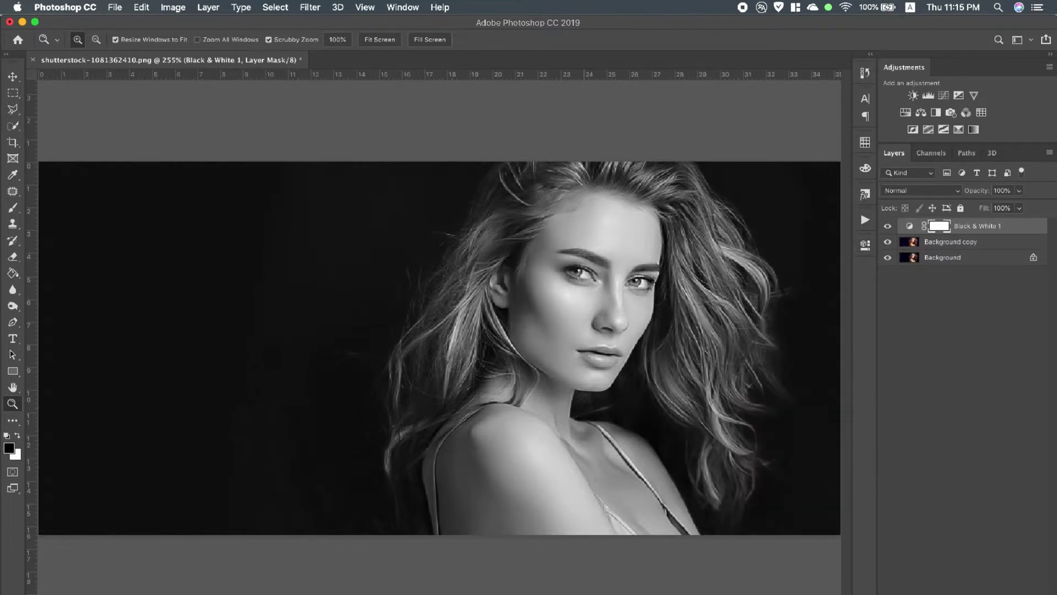
pyautogui.click(967, 593)
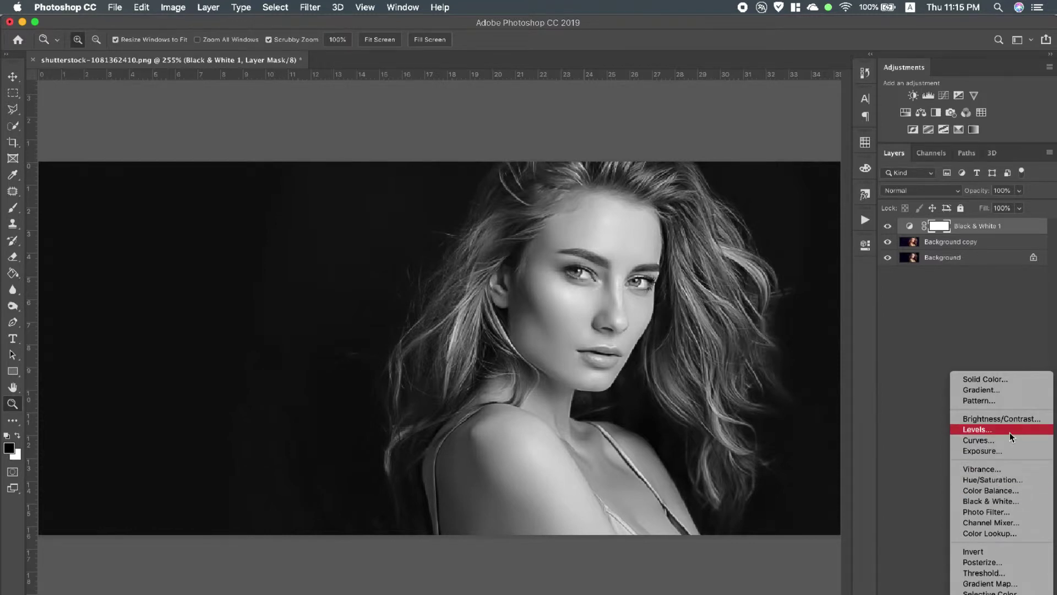
pyautogui.click(1008, 380)
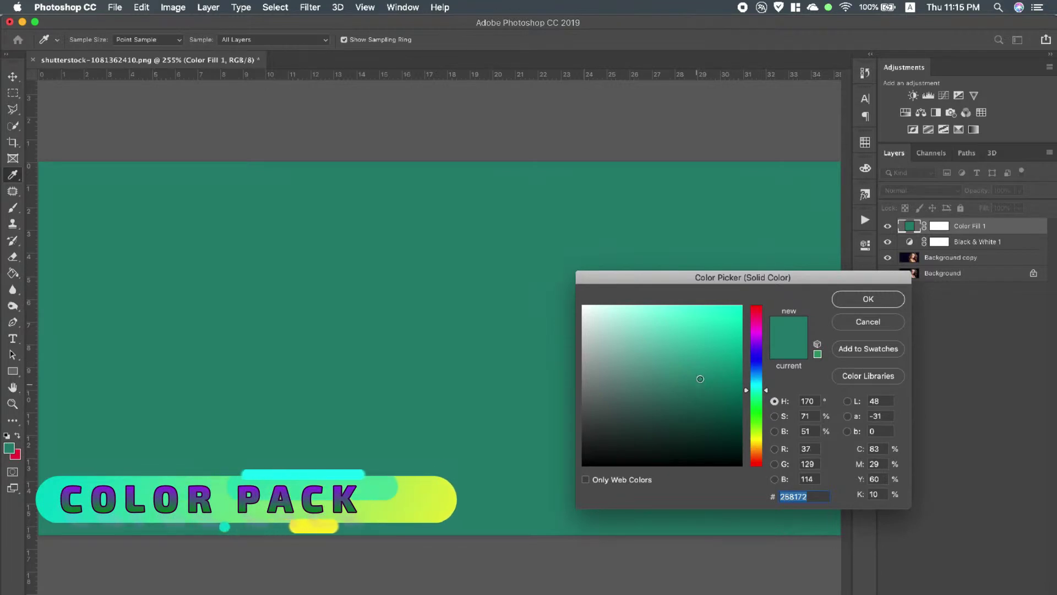
pyautogui.click(724, 336)
pyautogui.click(705, 336)
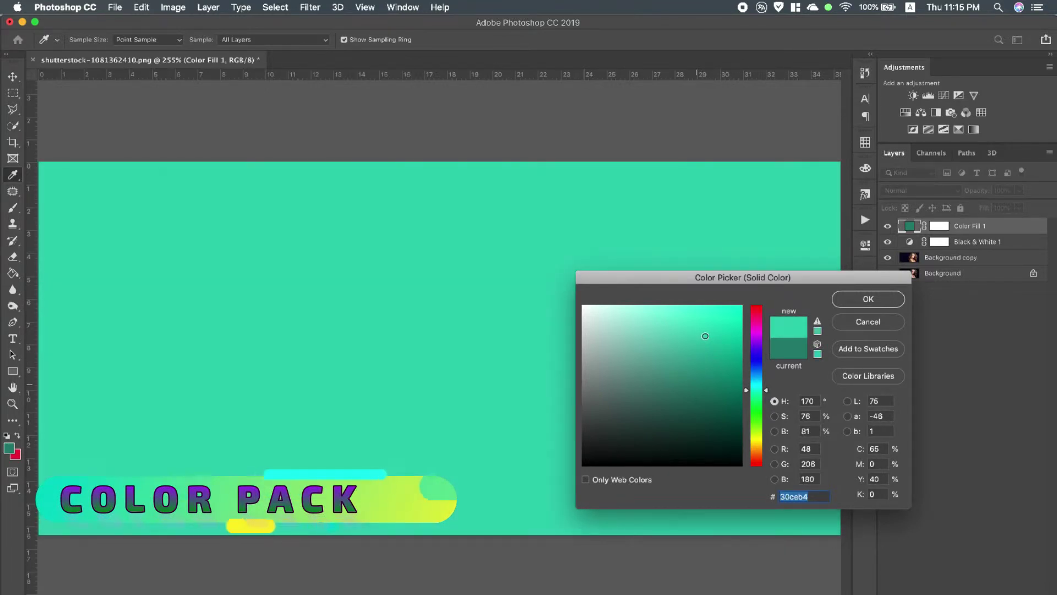
pyautogui.click(868, 299)
pyautogui.press('z')
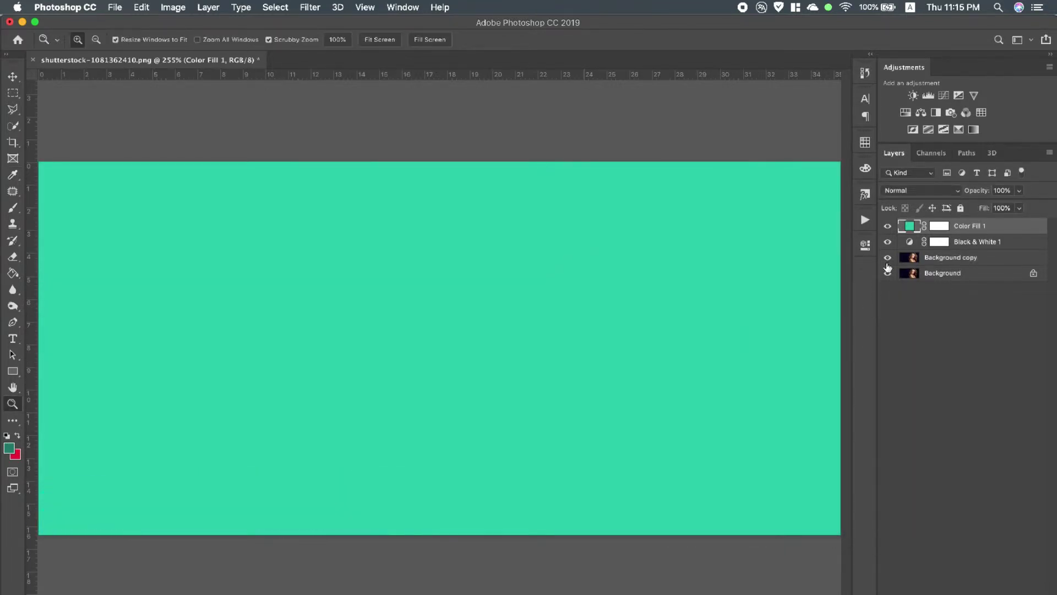
# Step: Set the color fill layer's blending mode to Color, with Opacity 47% and Fill 20%
pyautogui.moveTo(981, 196); pyautogui.dragTo(994, 195)
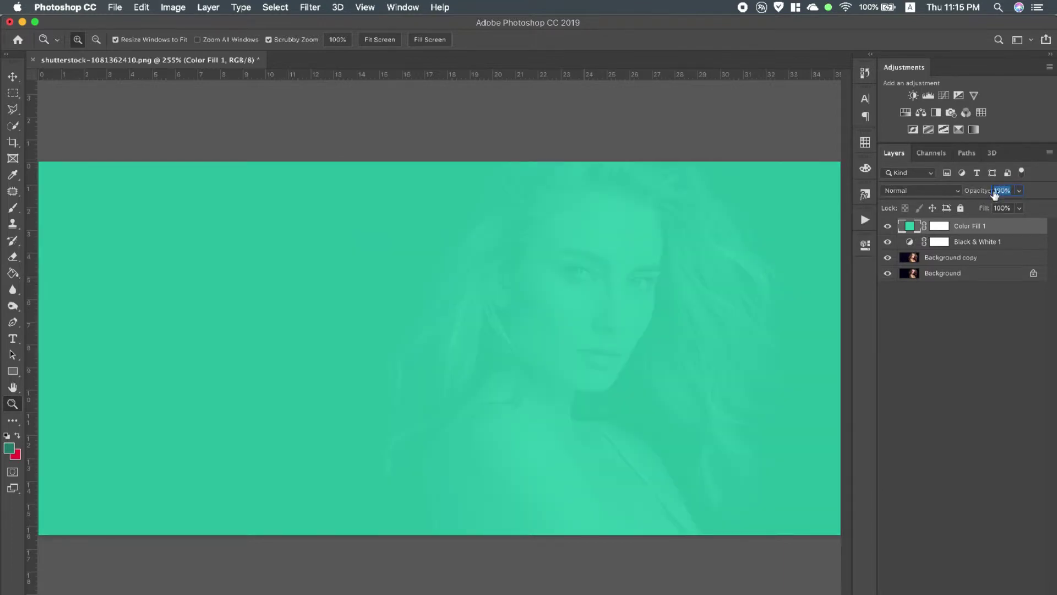
pyautogui.click(930, 188)
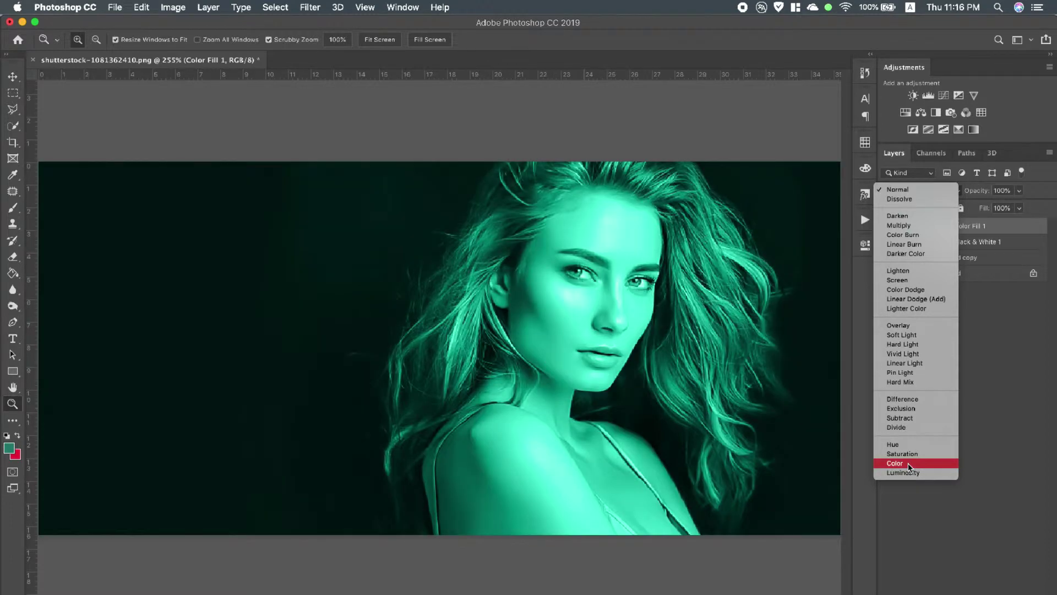
pyautogui.click(908, 465)
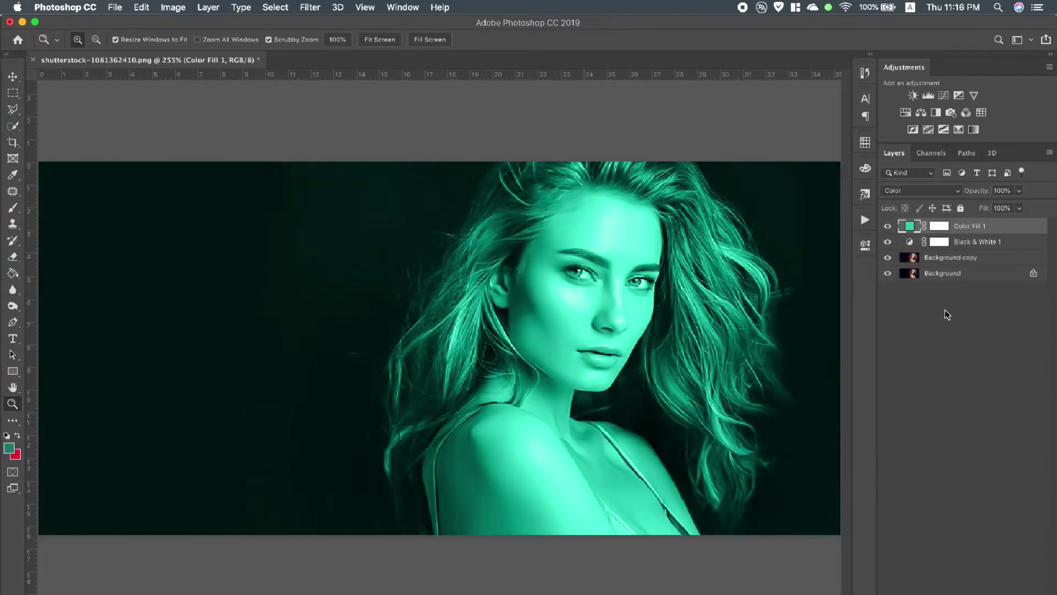
pyautogui.moveTo(982, 194); pyautogui.dragTo(938, 208)
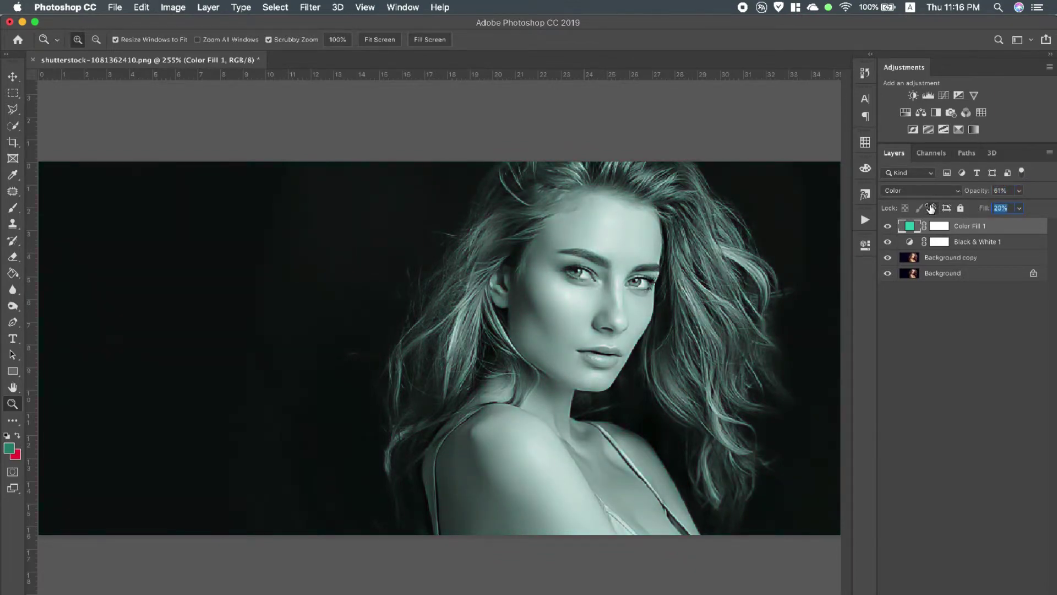
pyautogui.moveTo(974, 193); pyautogui.dragTo(974, 194)
# Step: Add a Color Balance adjustment layer with Midtones at Cyan-Red +18, Magenta-Green +2 and Yellow-Blue +14
pyautogui.click(965, 593)
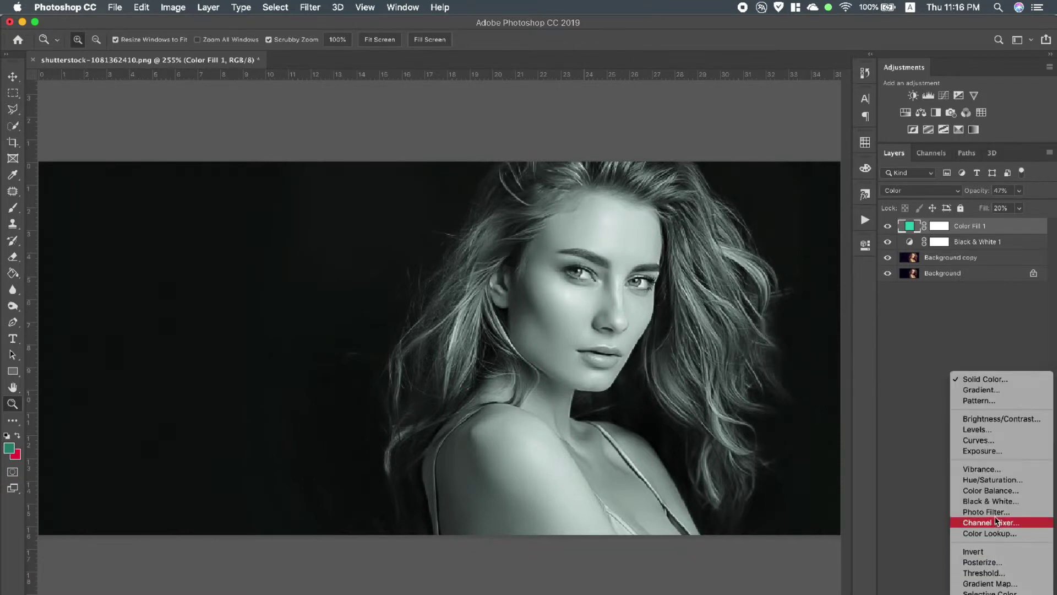
pyautogui.click(1001, 490)
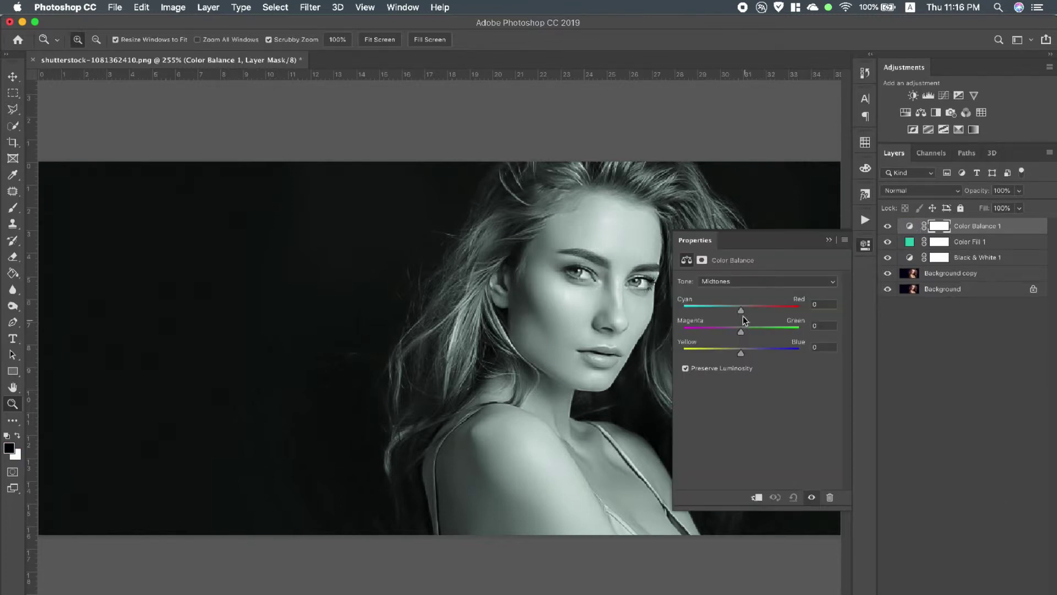
pyautogui.moveTo(741, 312); pyautogui.dragTo(748, 313)
pyautogui.moveTo(751, 309); pyautogui.dragTo(748, 351)
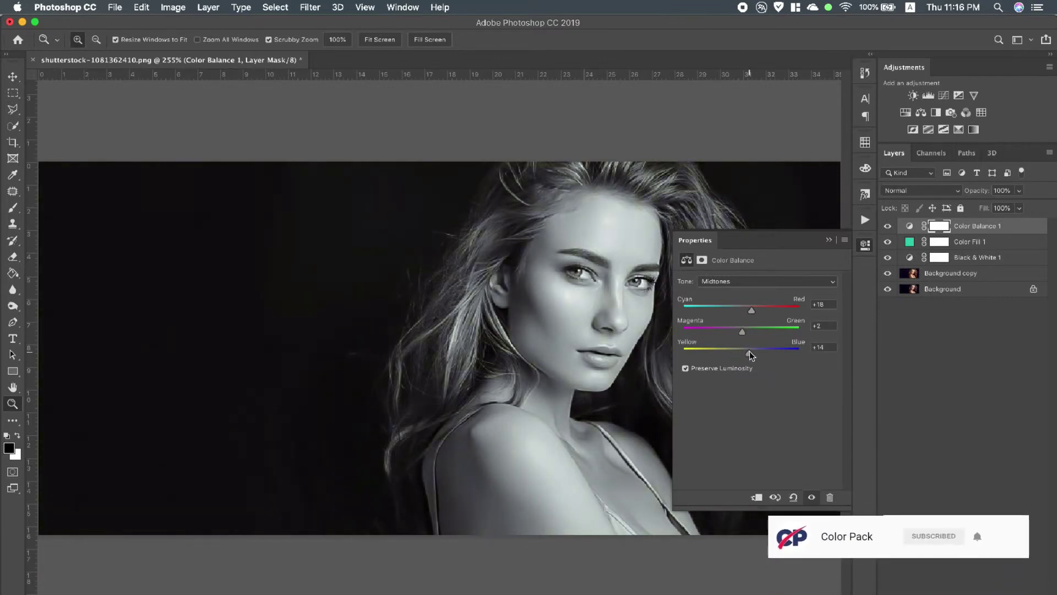
# Step: Set the Color Balance Shadows to Cyan-Red -6 and Magenta-Green -8, and shift Yellow-Blue slightly toward blue
pyautogui.click(743, 282)
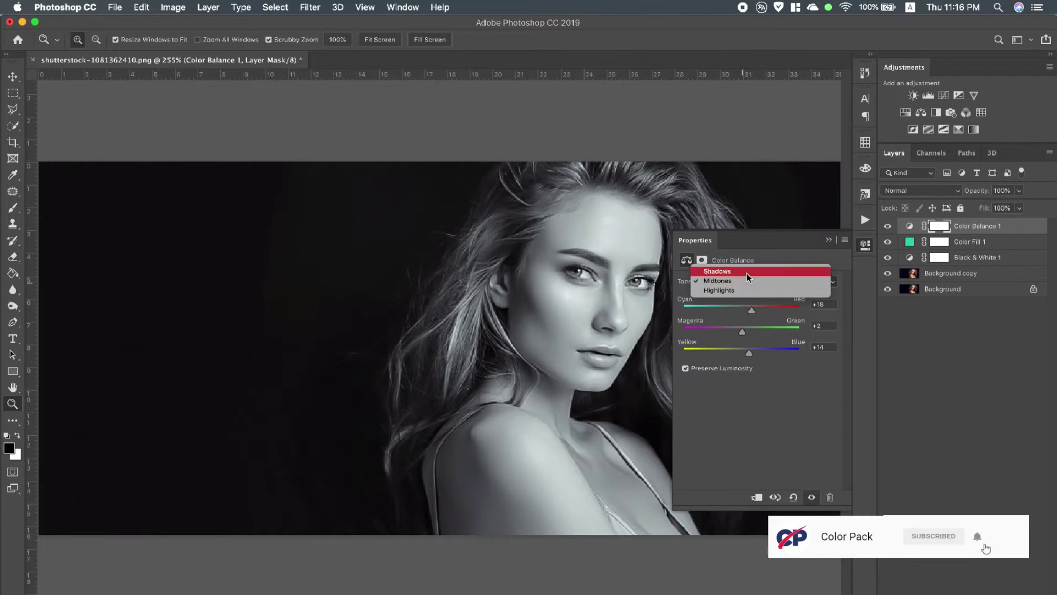
pyautogui.click(737, 270)
pyautogui.moveTo(743, 314); pyautogui.dragTo(738, 329)
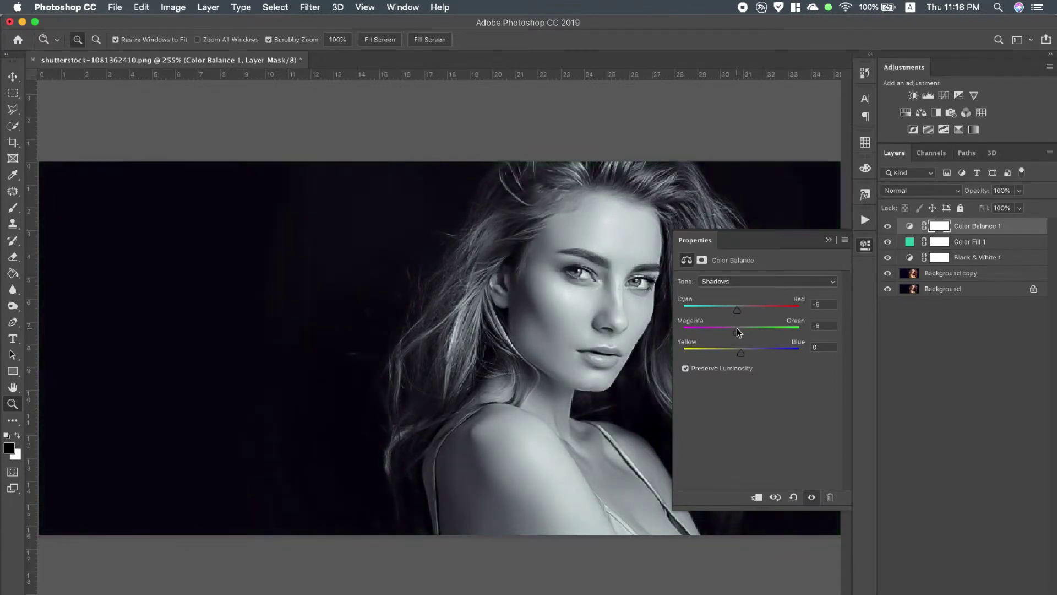
pyautogui.moveTo(743, 355); pyautogui.dragTo(749, 355)
# Step: Set the Color Balance Highlights to Yellow-Blue +15 with slight shifts toward magenta and red, and compare the image with and without the adjustment
pyautogui.click(744, 281)
pyautogui.click(739, 298)
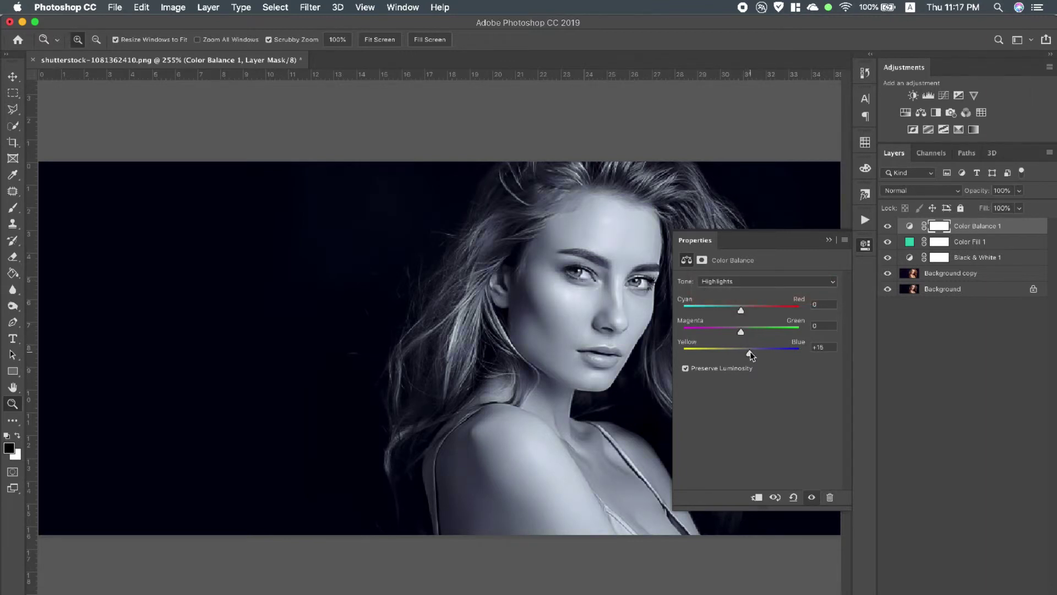
pyautogui.moveTo(741, 332); pyautogui.dragTo(739, 333)
pyautogui.moveTo(741, 313); pyautogui.dragTo(747, 312)
pyautogui.click(888, 226)
pyautogui.click(887, 227)
pyautogui.click(829, 242)
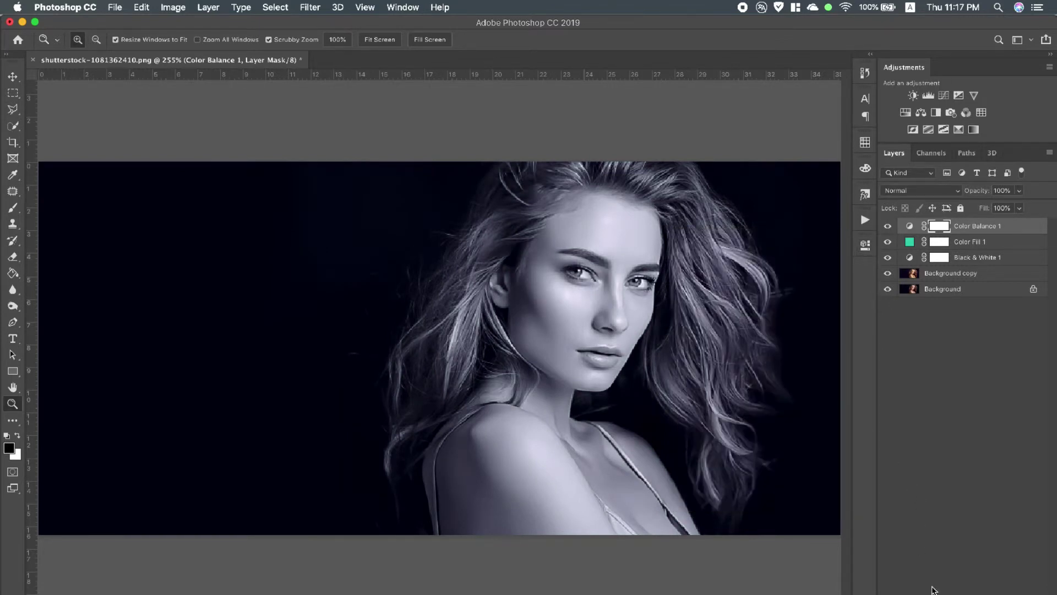
# Step: Add a Selective Color adjustment layer and set its Reds to Magenta +3%, Yellow -36% and Black -3%
pyautogui.click(960, 592)
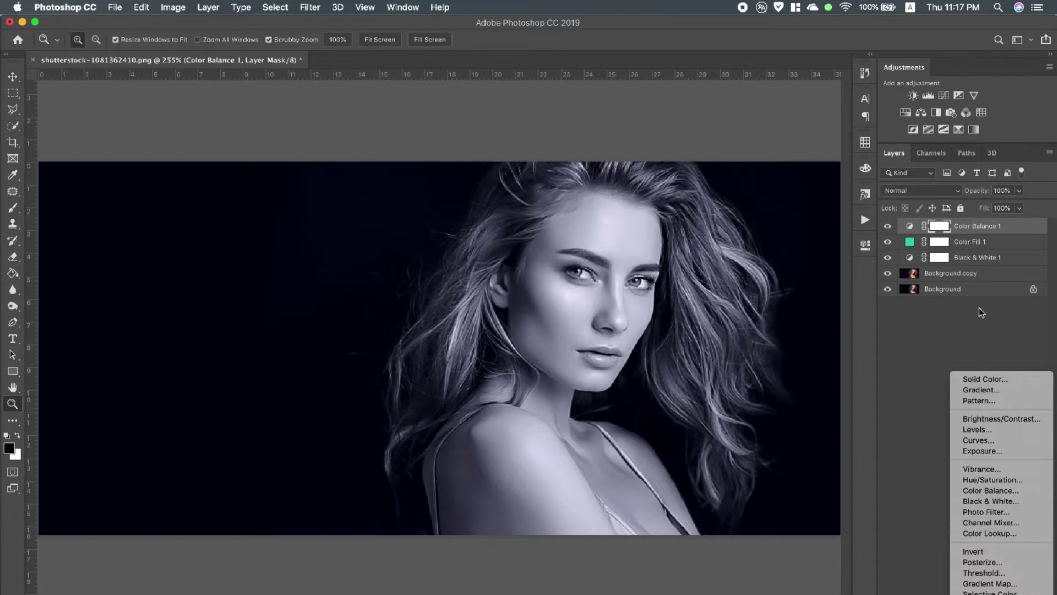
pyautogui.click(978, 234)
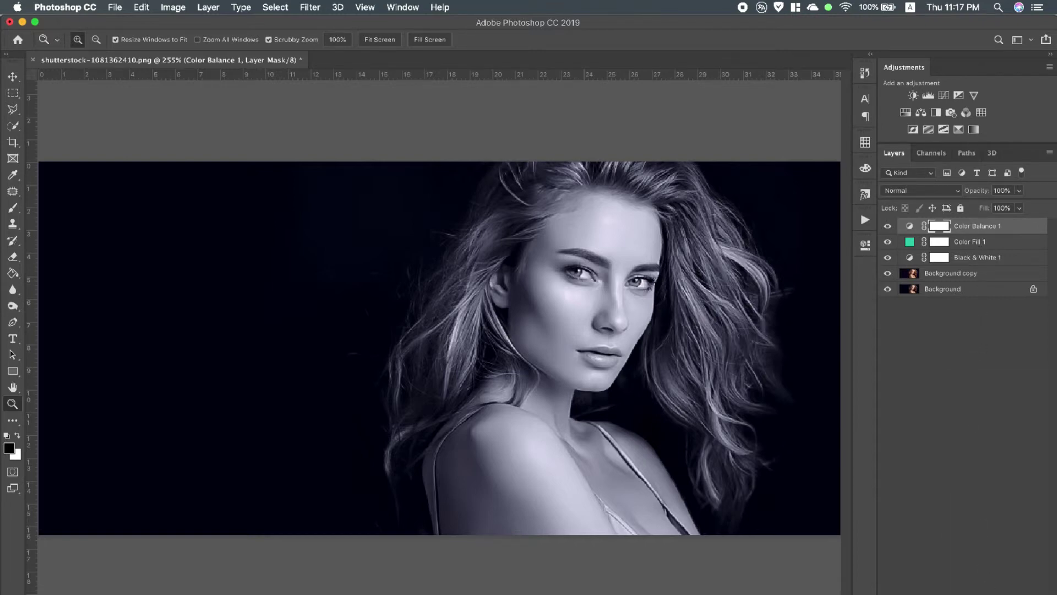
pyautogui.click(988, 592)
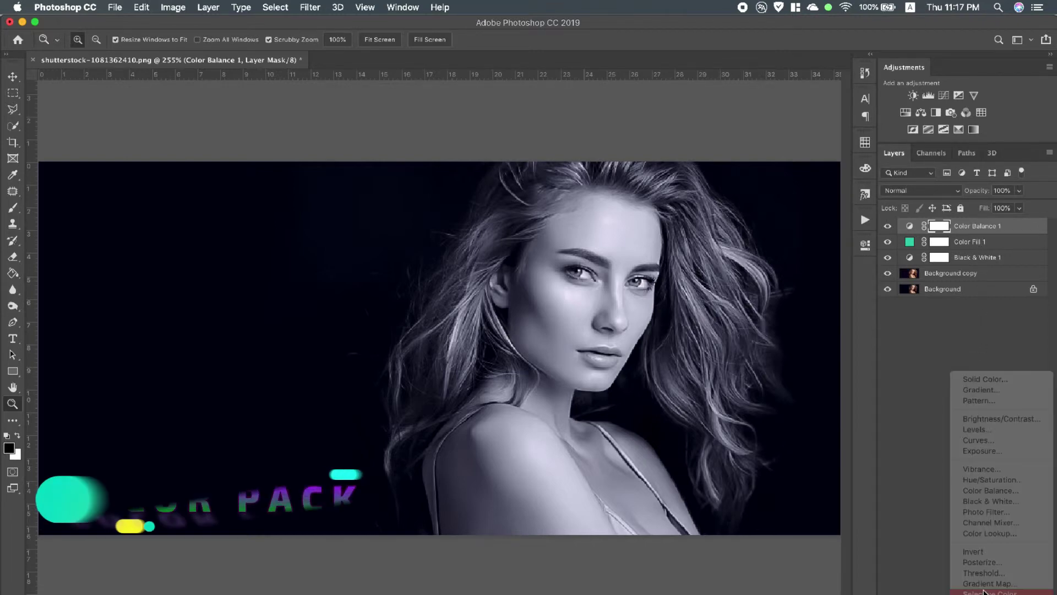
pyautogui.click(985, 578)
pyautogui.moveTo(756, 369); pyautogui.dragTo(755, 394)
pyautogui.moveTo(757, 346); pyautogui.dragTo(768, 345)
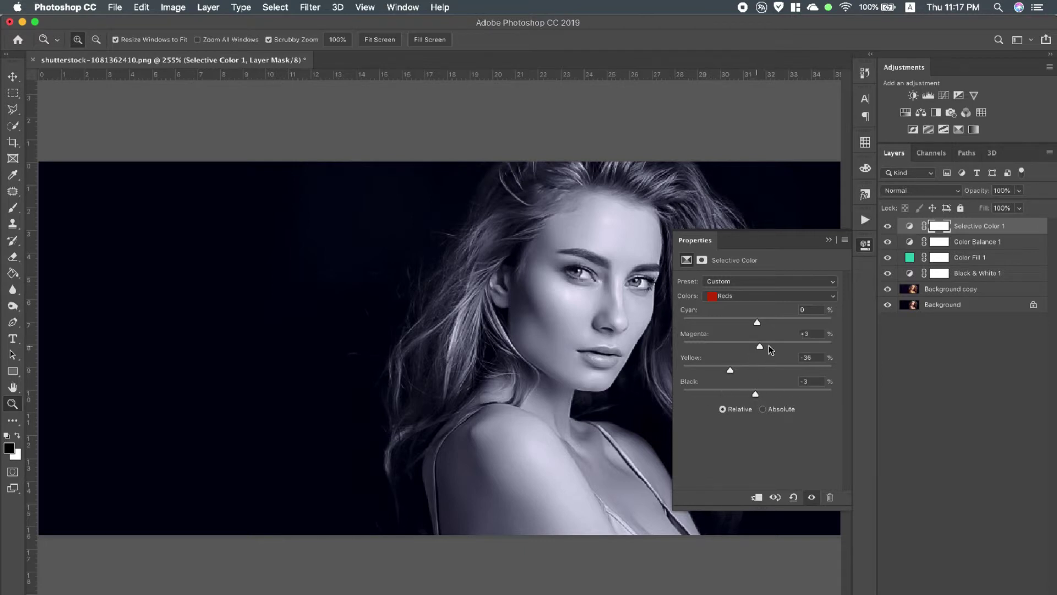
# Step: Set the Selective Color Yellows to Yellow -48% and Black -32%, and compare the image with and without the adjustment
pyautogui.click(757, 296)
pyautogui.click(754, 305)
pyautogui.moveTo(757, 374); pyautogui.dragTo(734, 394)
pyautogui.click(888, 227)
pyautogui.click(888, 226)
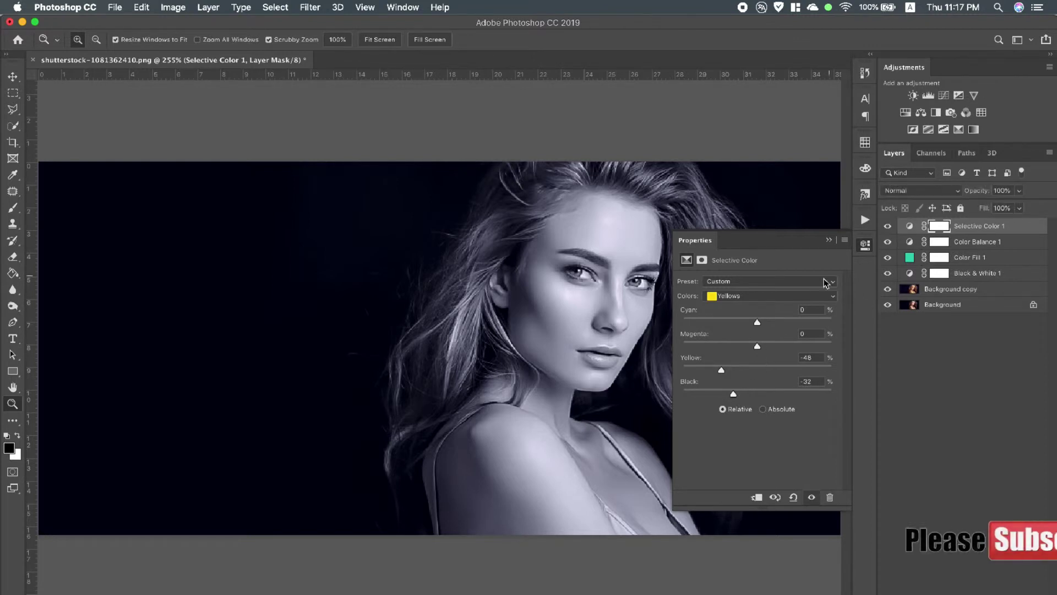
pyautogui.click(828, 240)
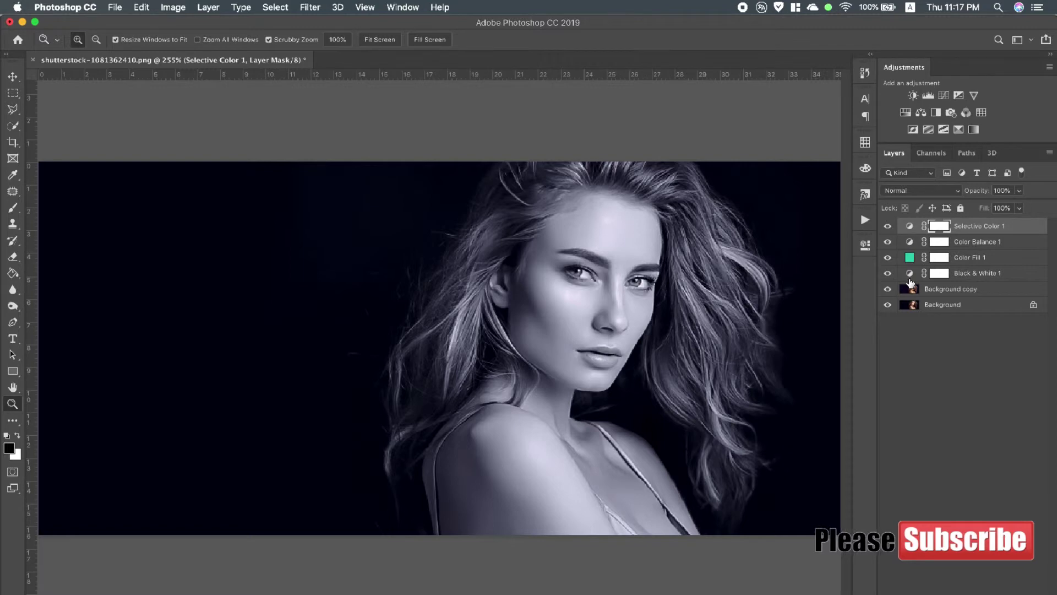
# Step: Stamp all visible layers into a new top layer and open it in the Camera Raw Filter
pyautogui.press('alt')
pyautogui.press('super+alt+shift+e')
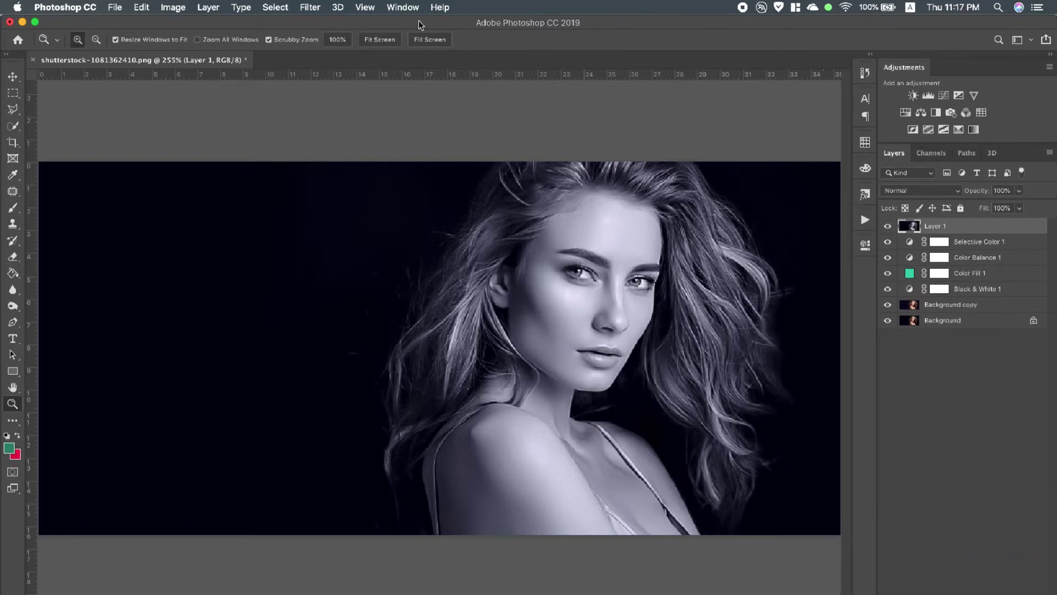
pyautogui.click(312, 8)
pyautogui.moveTo(378, 147)
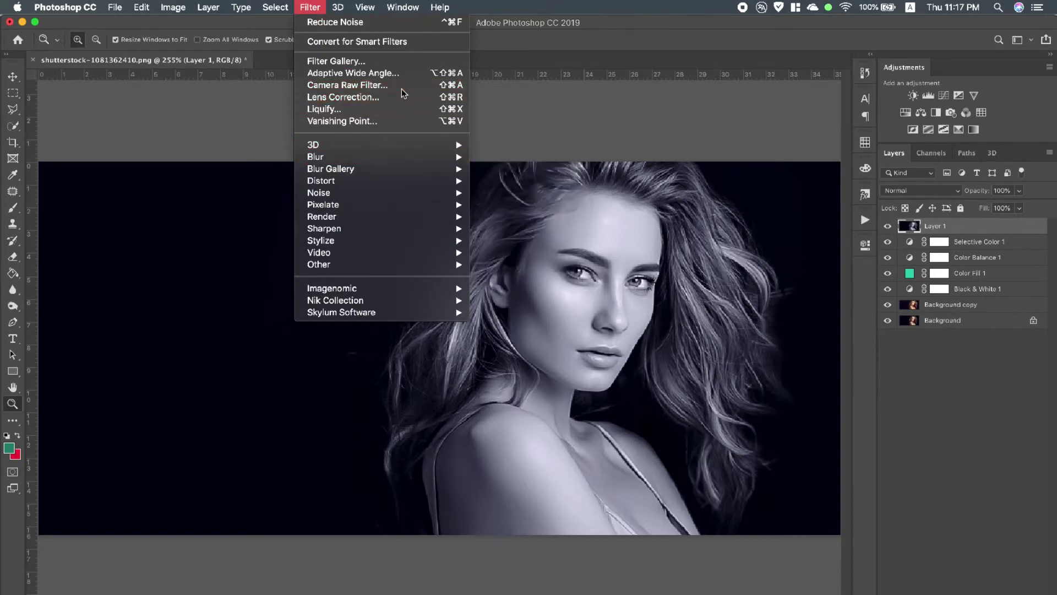
pyautogui.click(781, 311)
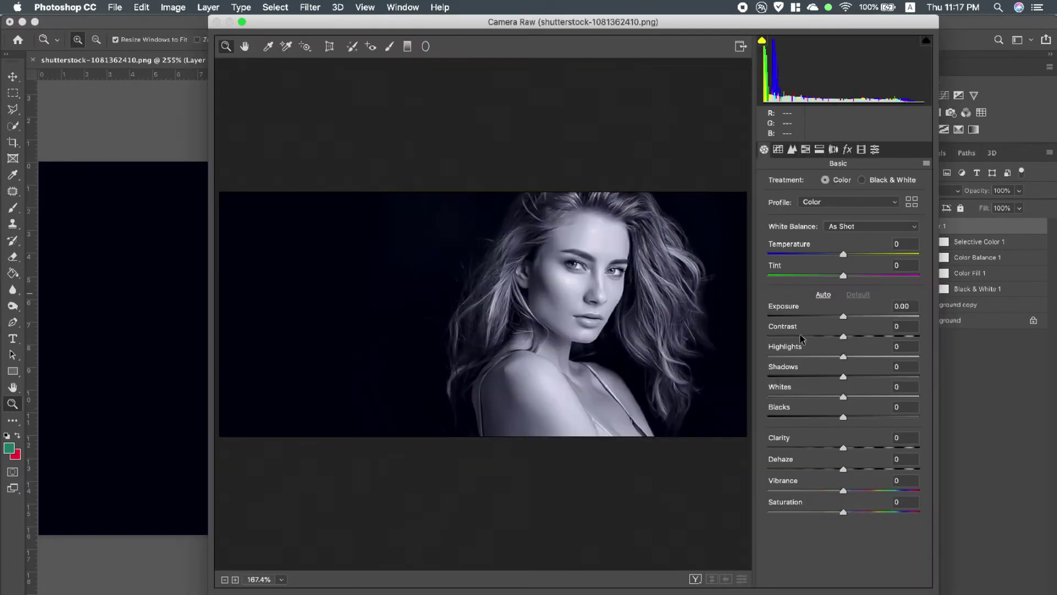
# Step: Set Contrast +14, Highlights +17, Shadows +9, Whites -5, Blacks -21, Clarity -16 and Dehaze +2 in Camera Raw
pyautogui.moveTo(843, 357); pyautogui.dragTo(830, 421)
pyautogui.moveTo(844, 469); pyautogui.dragTo(860, 469)
pyautogui.moveTo(867, 470); pyautogui.dragTo(825, 447)
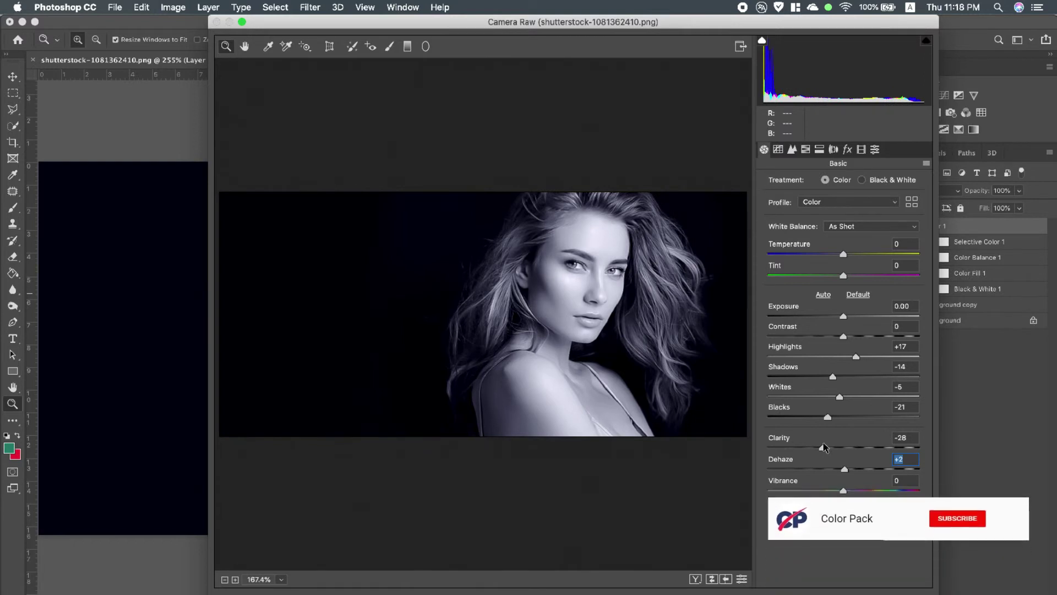
pyautogui.moveTo(825, 447); pyautogui.dragTo(834, 449)
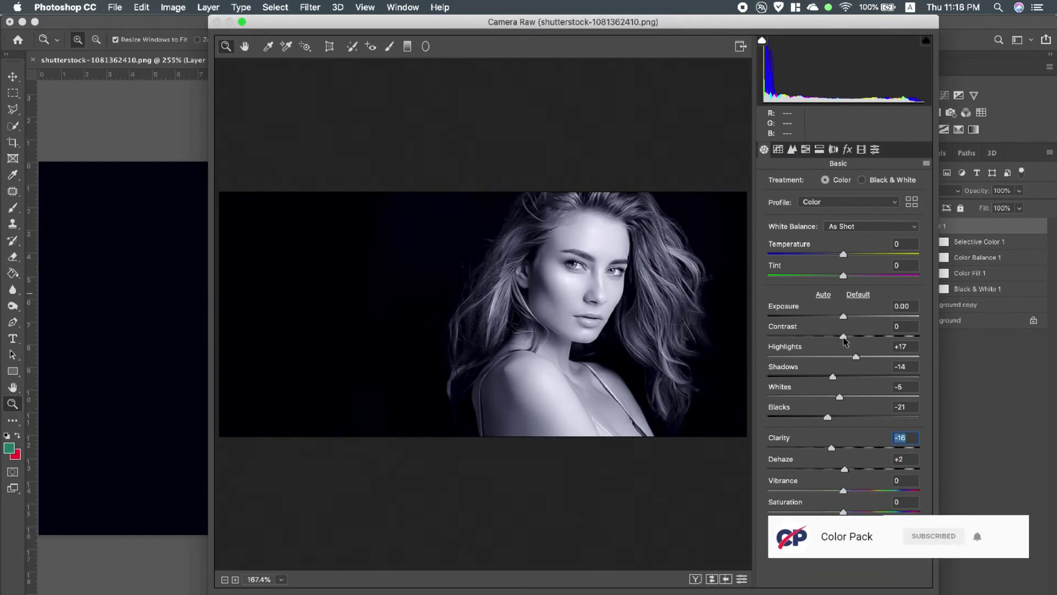
pyautogui.moveTo(848, 337); pyautogui.dragTo(854, 337)
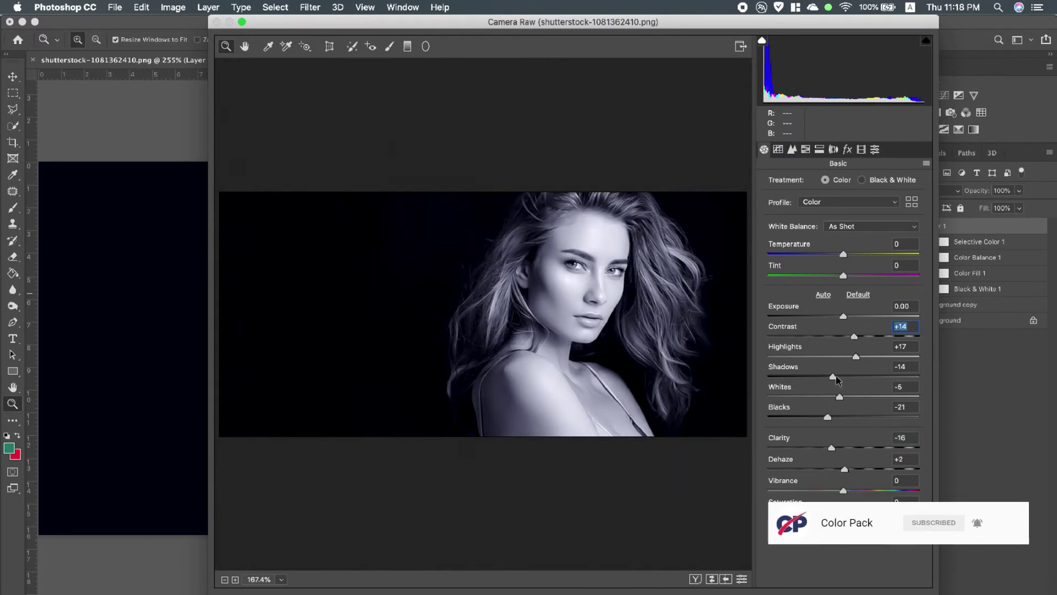
pyautogui.moveTo(833, 378); pyautogui.dragTo(852, 379)
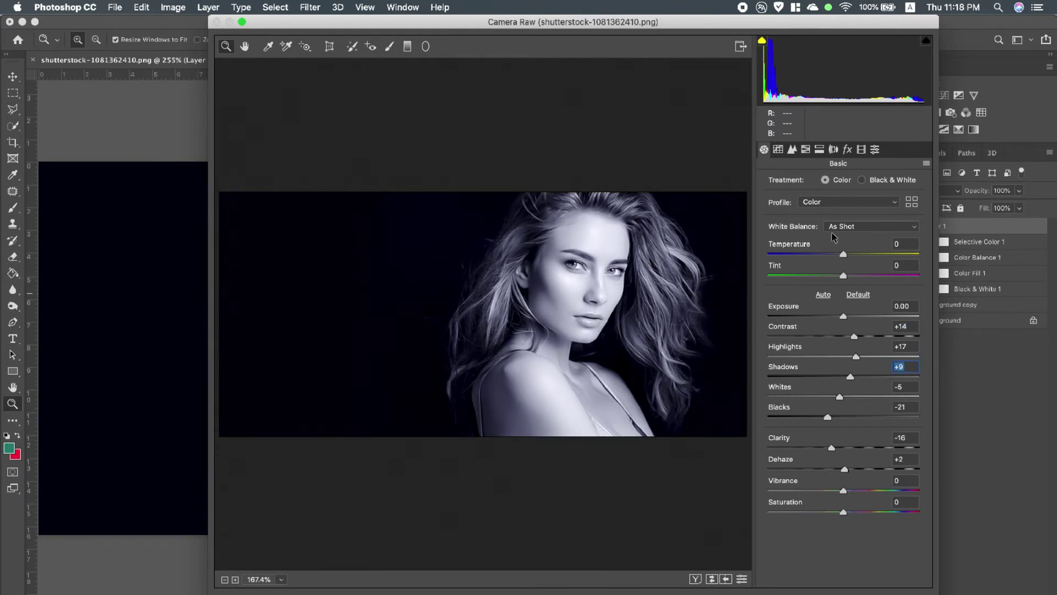
# Step: Cool the white balance to Temperature -9 and shift the Tint slightly toward magenta
pyautogui.moveTo(844, 254); pyautogui.dragTo(837, 255)
pyautogui.click(837, 256)
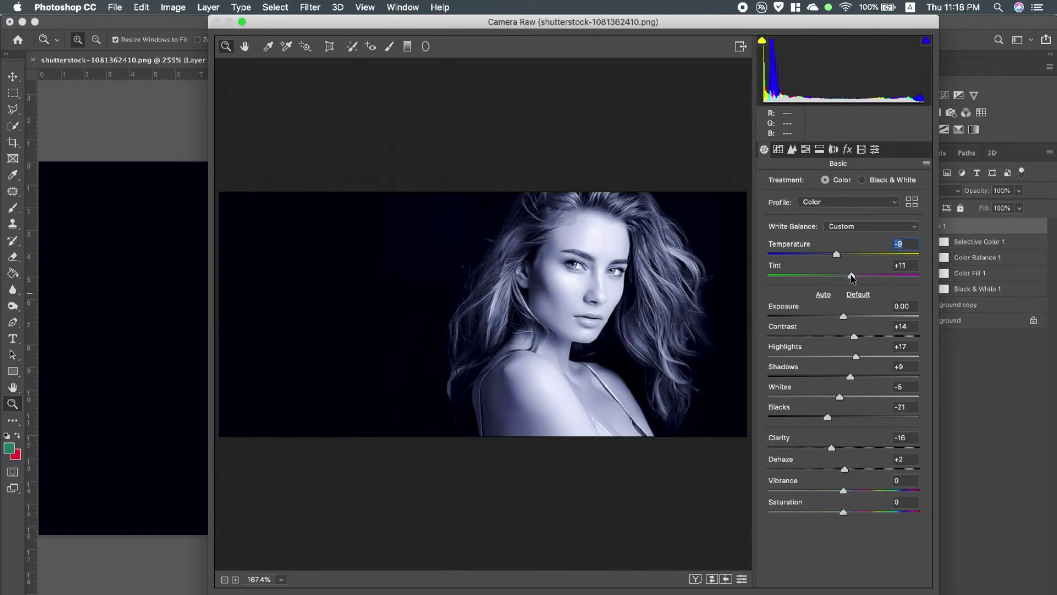
pyautogui.click(847, 276)
# Step: Set the Sharpening Amount to 28, raise the Luminance noise reduction, and apply the Camera Raw filter
pyautogui.click(778, 150)
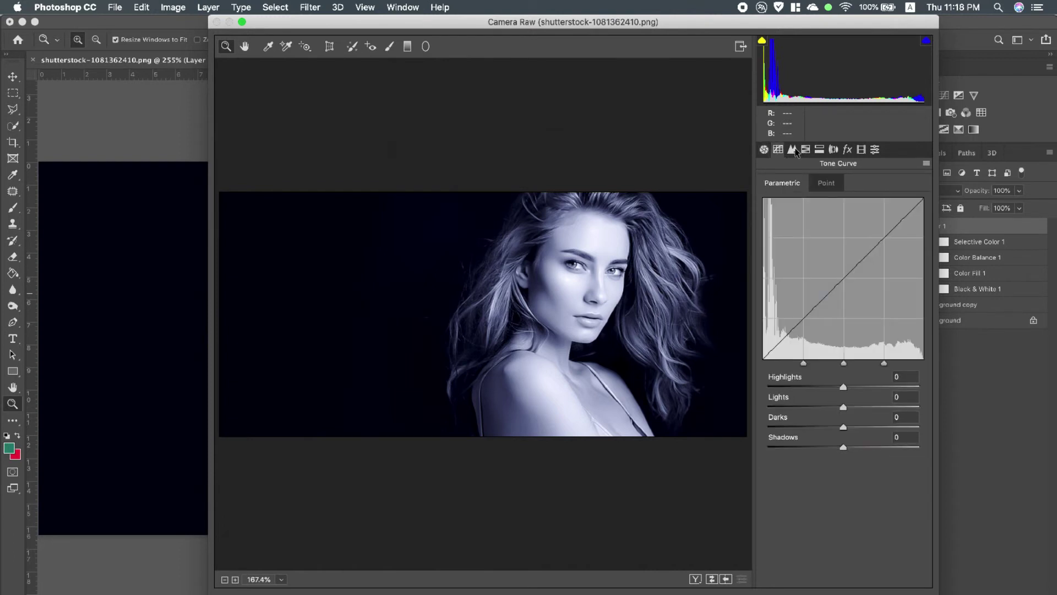
pyautogui.click(792, 150)
pyautogui.moveTo(768, 203); pyautogui.dragTo(800, 211)
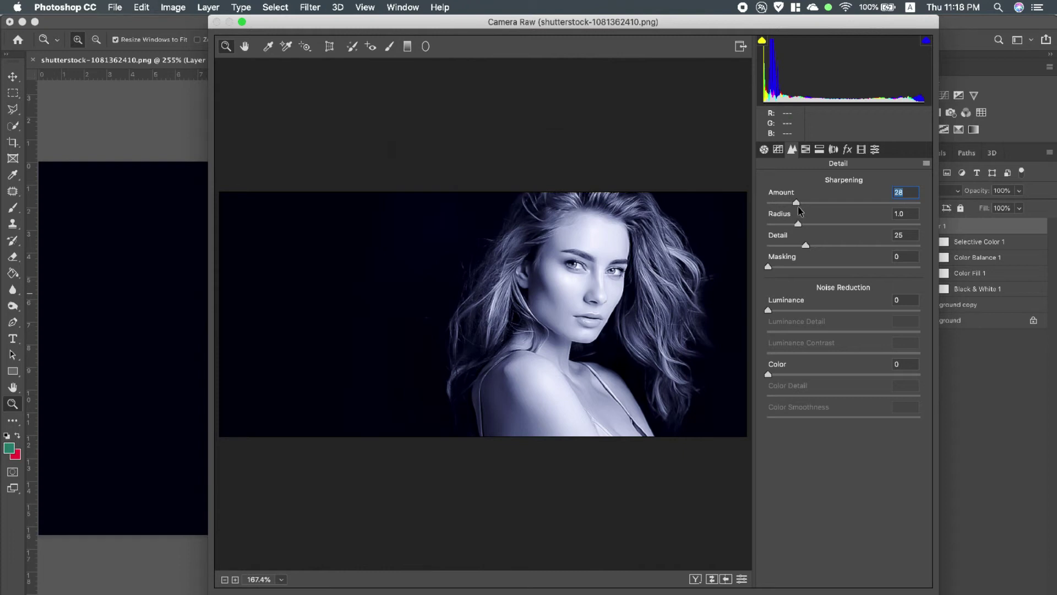
pyautogui.moveTo(772, 306); pyautogui.dragTo(832, 333)
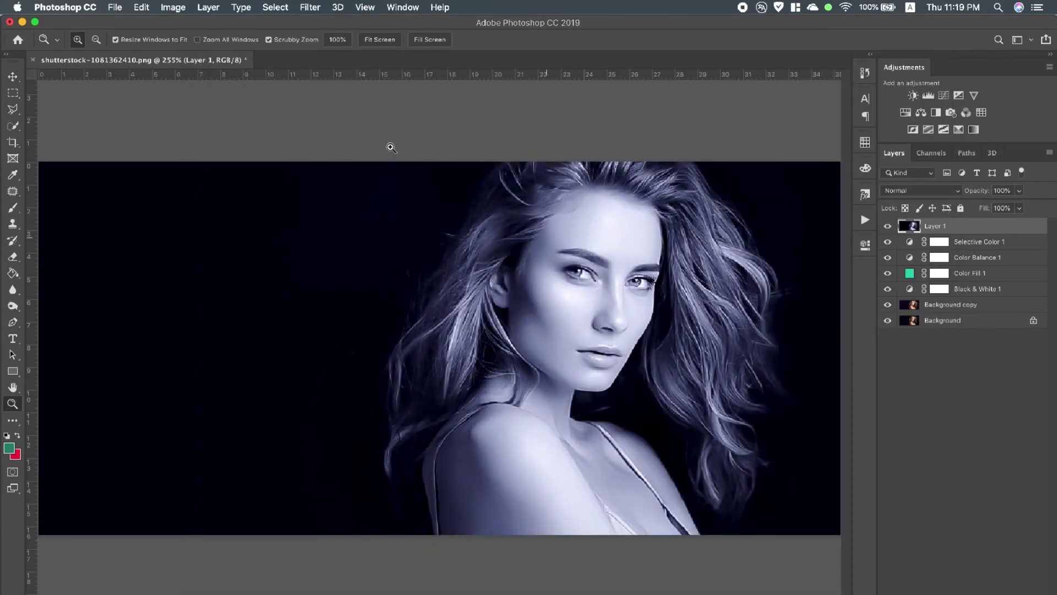
# Step: Apply the Imagenomic Noiseware filter to the stamped top layer with the Default preset
pyautogui.click(311, 9)
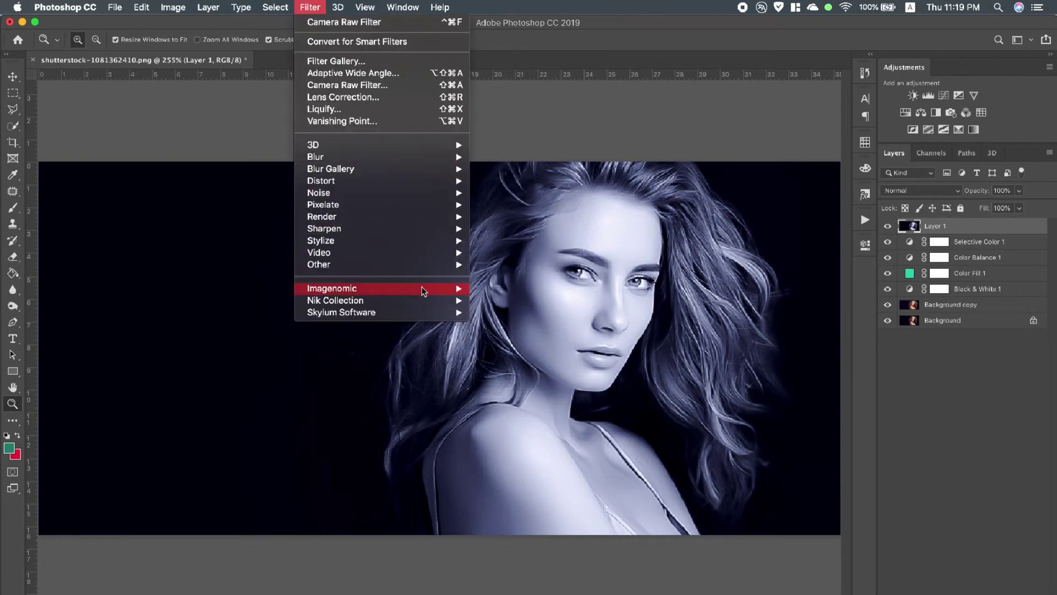
pyautogui.moveTo(454, 288)
pyautogui.click(514, 288)
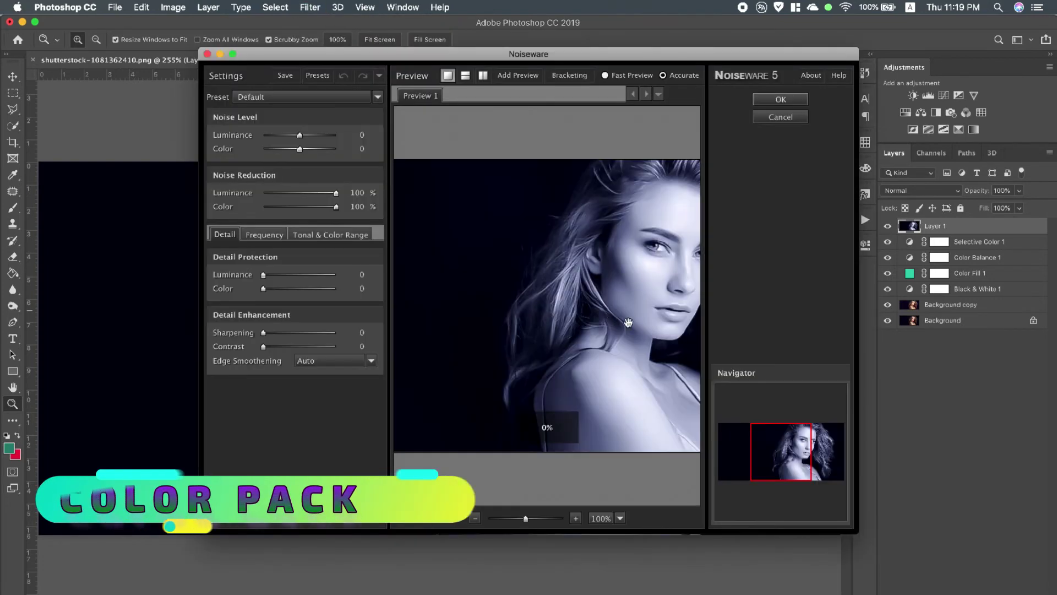
pyautogui.moveTo(594, 295); pyautogui.dragTo(559, 293)
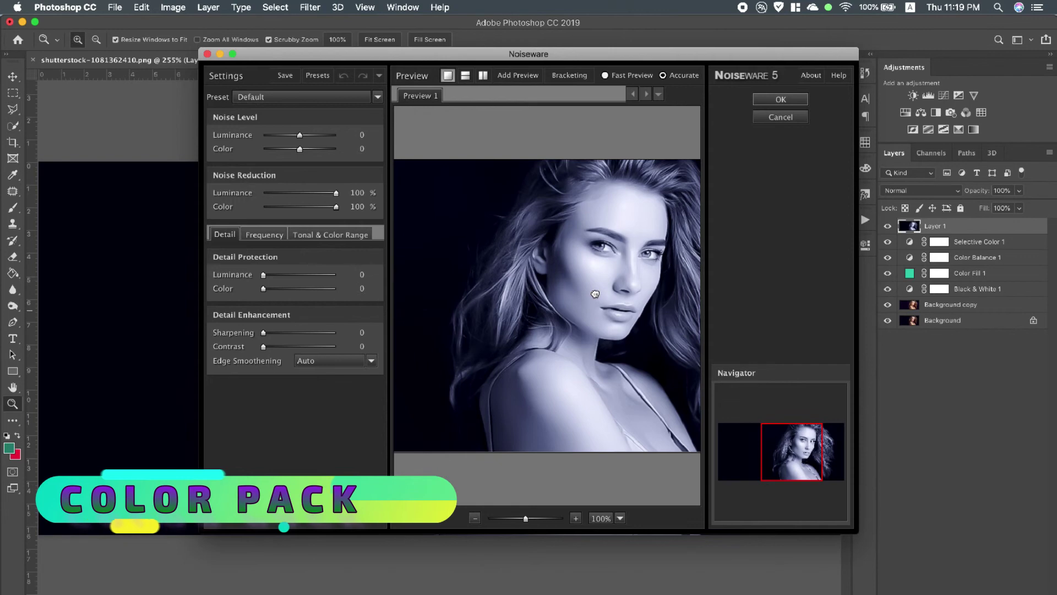
pyautogui.click(792, 99)
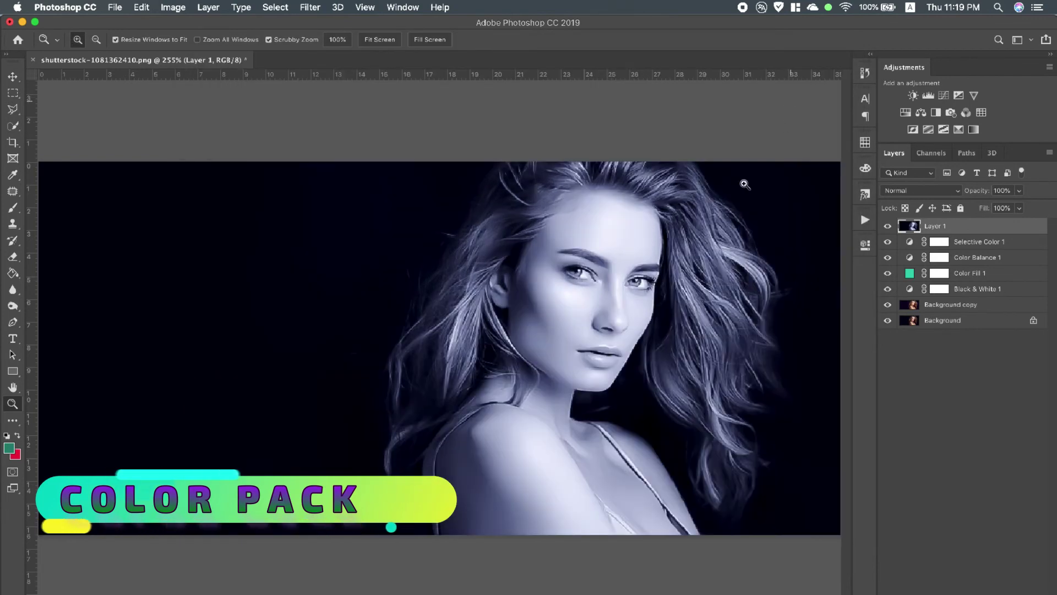
# Step: Smooth the skin on the stamped layer with Imagenomic Portraiture 3 at its default preset and inspect the face up close
pyautogui.click(310, 8)
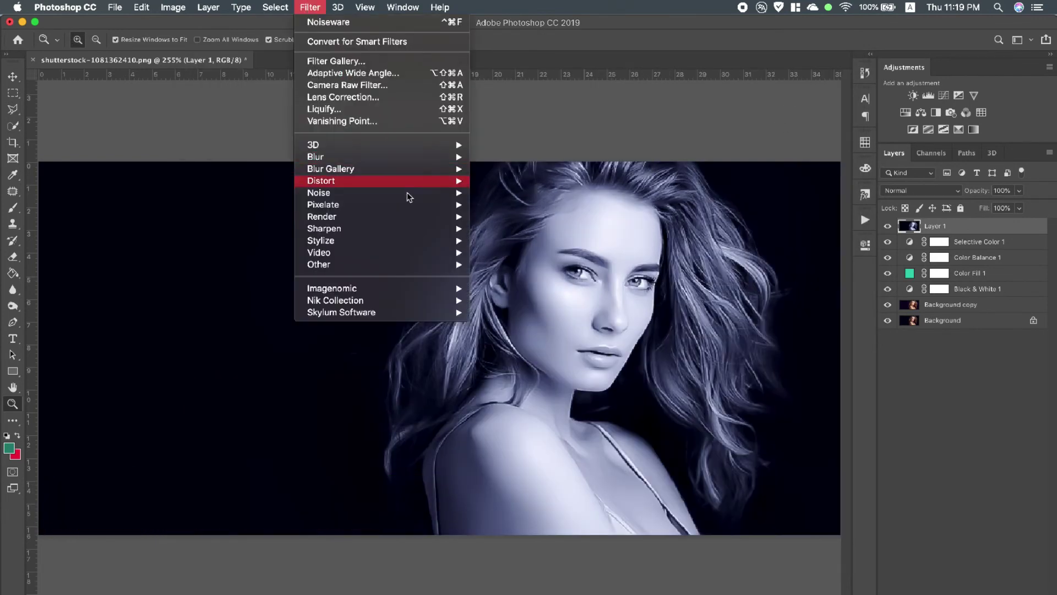
pyautogui.moveTo(447, 291)
pyautogui.click(509, 300)
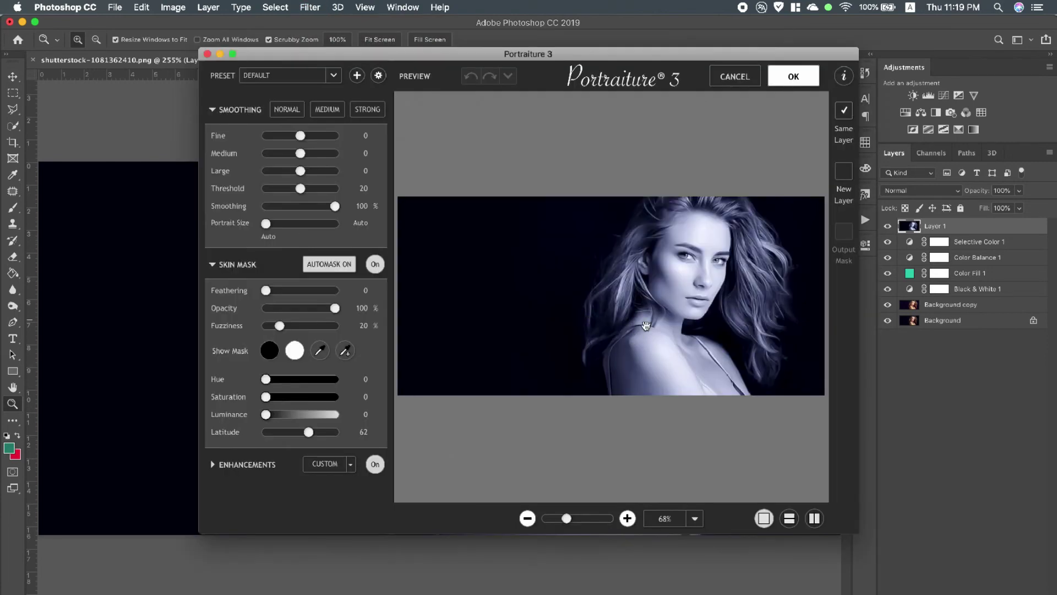
pyautogui.click(788, 88)
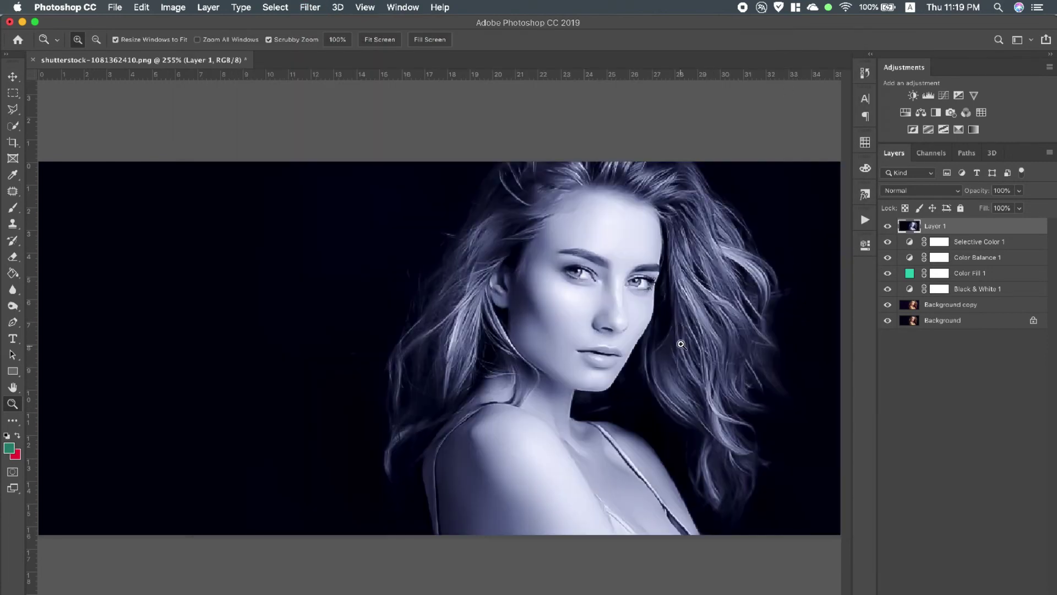
pyautogui.moveTo(607, 326); pyautogui.dragTo(595, 304)
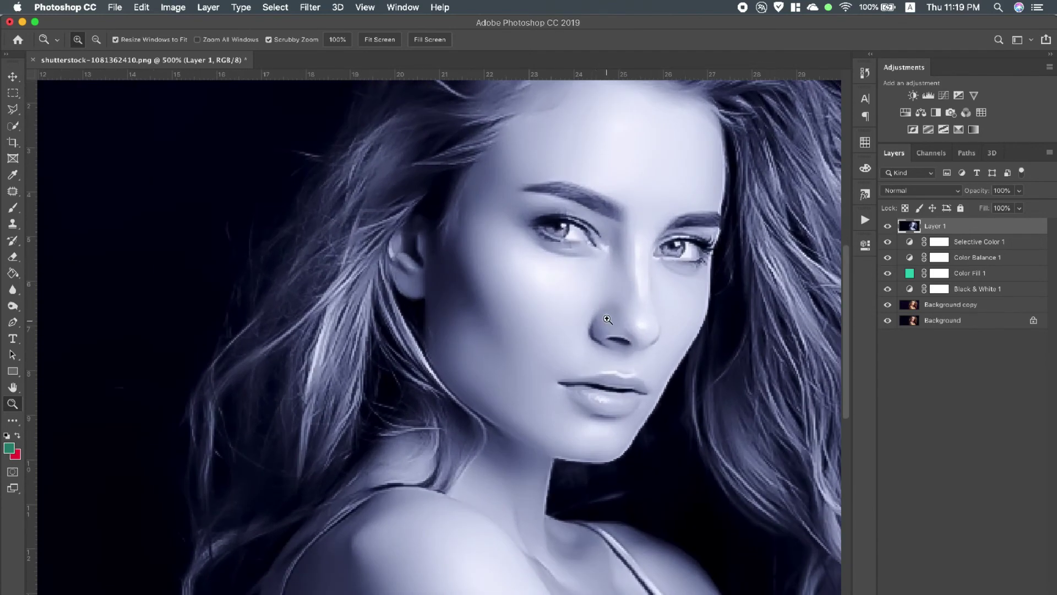
pyautogui.click(380, 40)
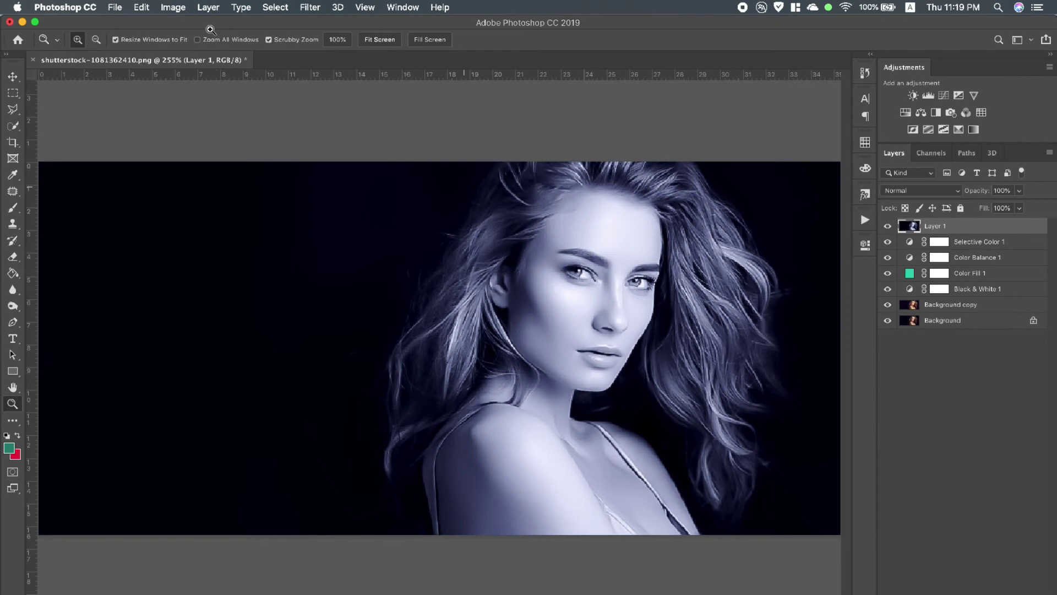
pyautogui.press('super+Tab')
pyautogui.click(79, 8)
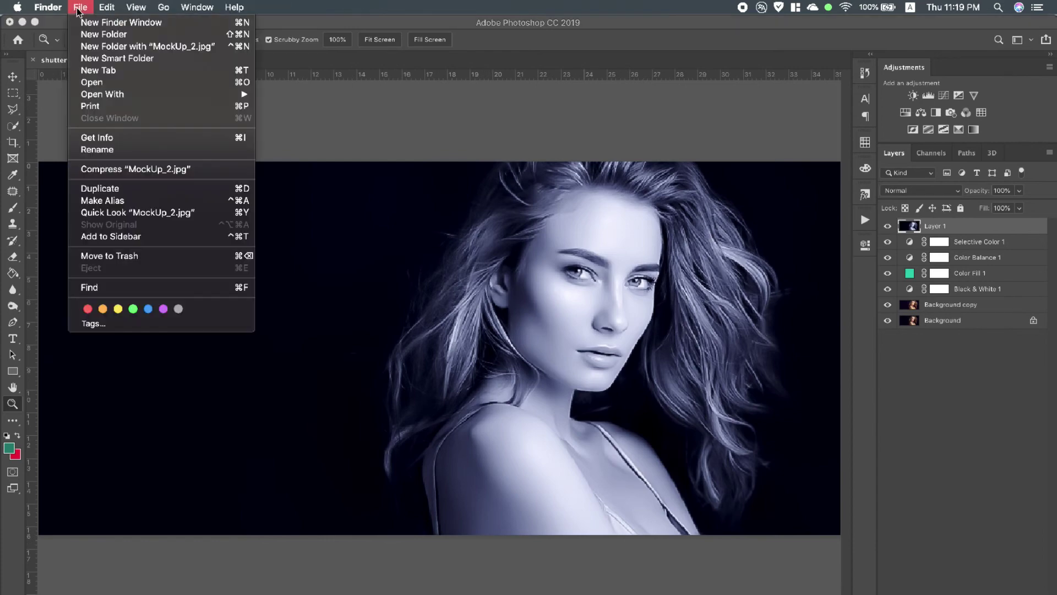
pyautogui.click(52, 141)
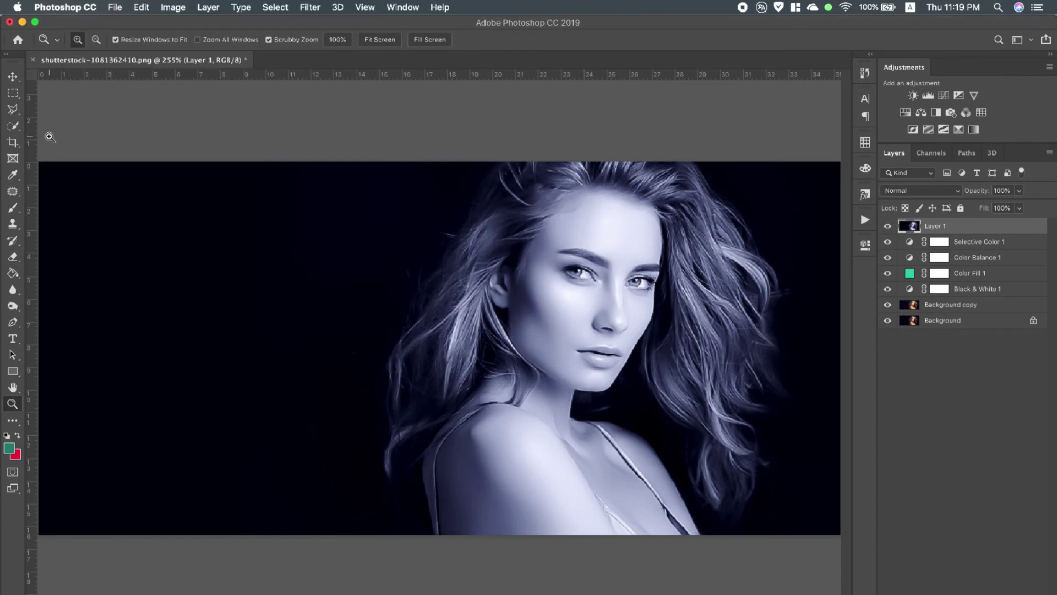
# Step: Start saving a copy of the image in JPEG format under the name "Creative Black & White"
pyautogui.click(114, 8)
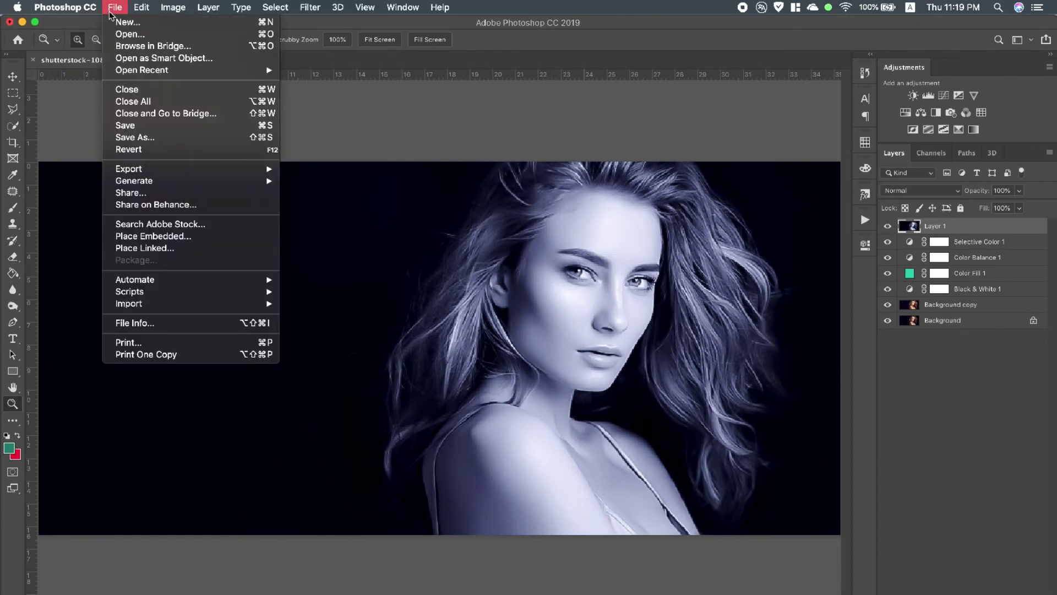
pyautogui.click(135, 137)
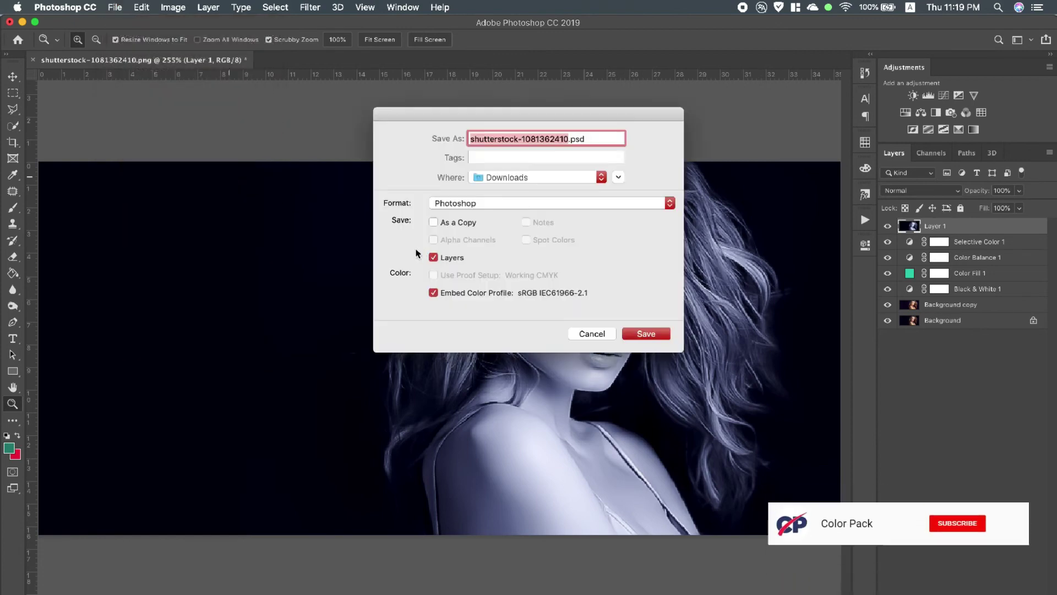
pyautogui.click(488, 202)
pyautogui.click(471, 282)
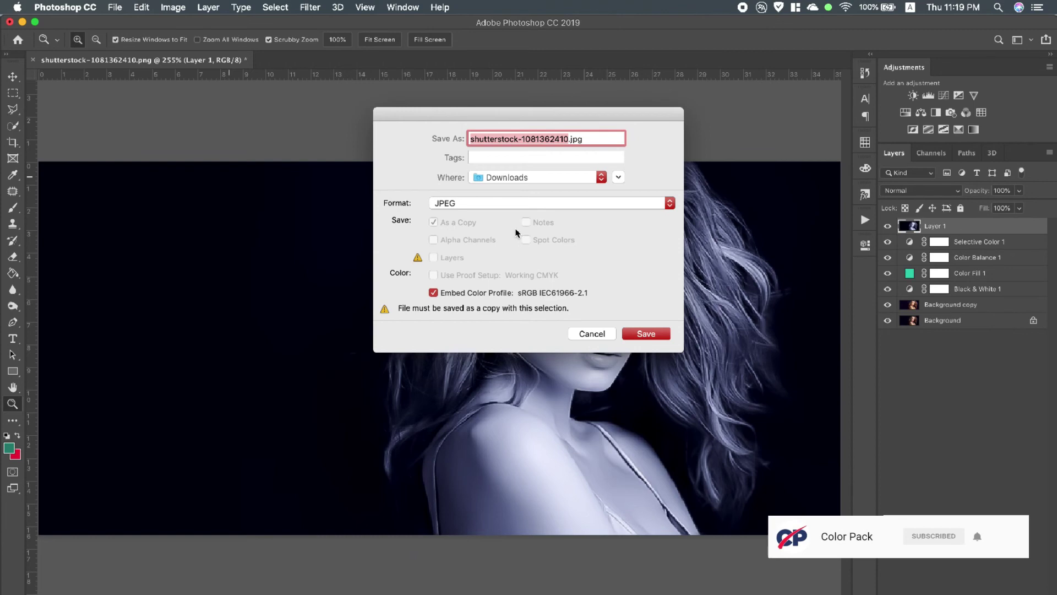
pyautogui.write('Creativ')
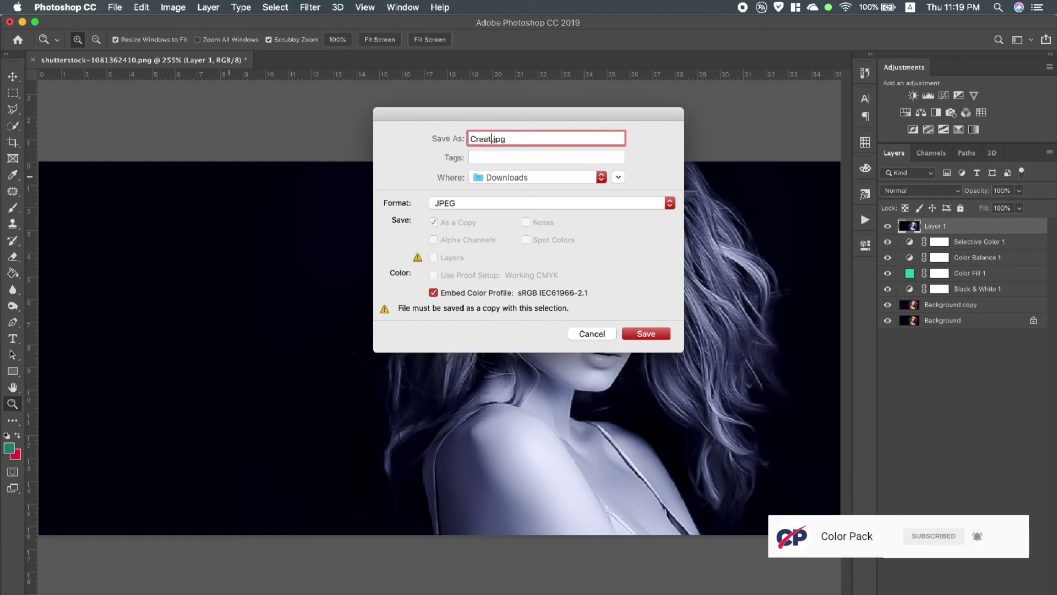
pyautogui.write('e Black & White')
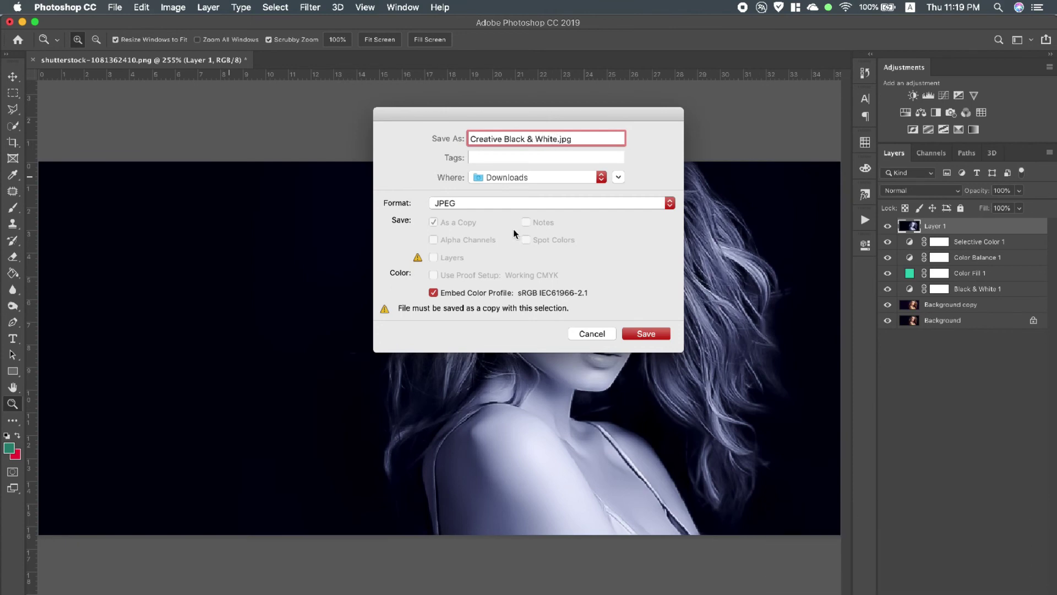
# Step: Choose the Desktop as the destination and save the JPEG at quality 12 (Maximum) with the Progressive option, 3 scans
pyautogui.click(543, 176)
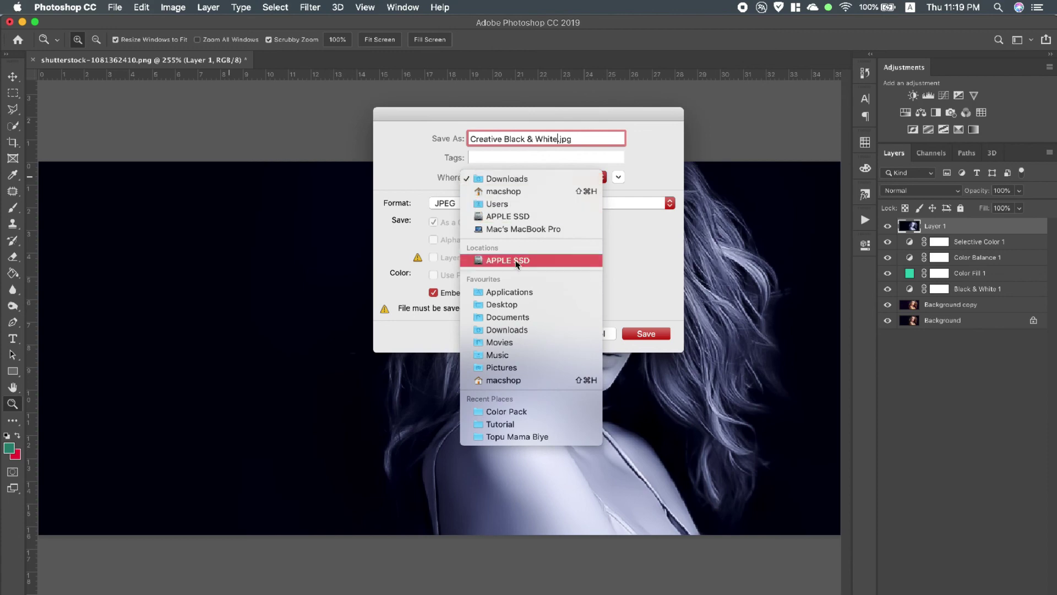
pyautogui.click(513, 303)
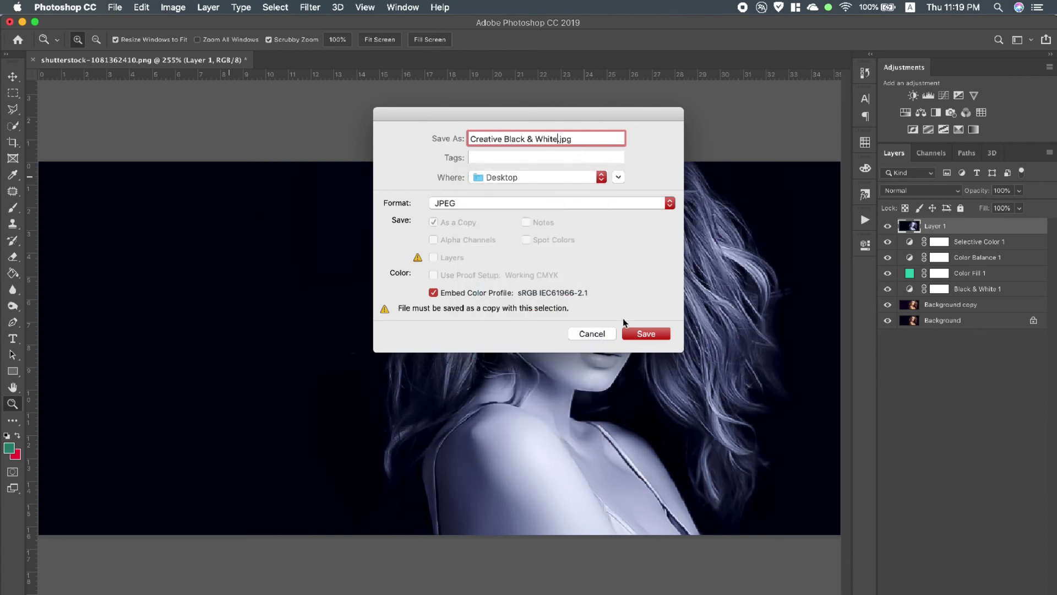
pyautogui.click(655, 333)
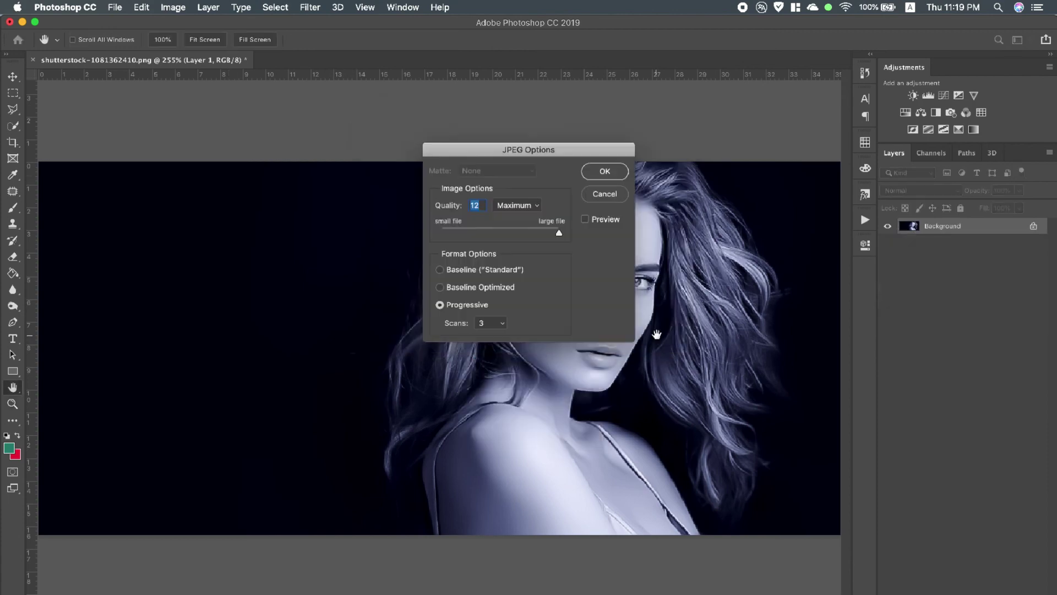
pyautogui.click(604, 172)
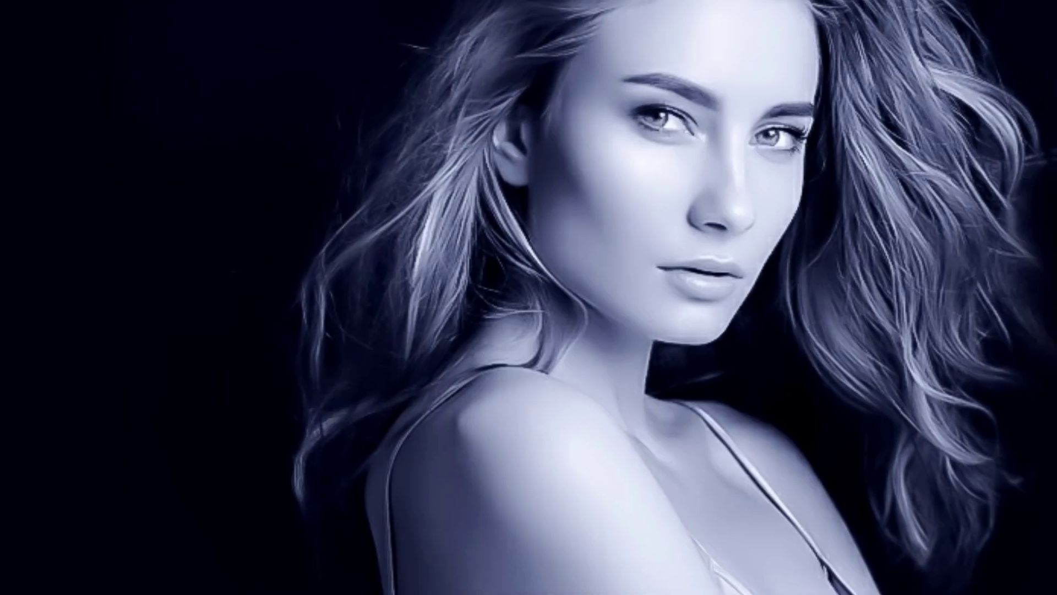